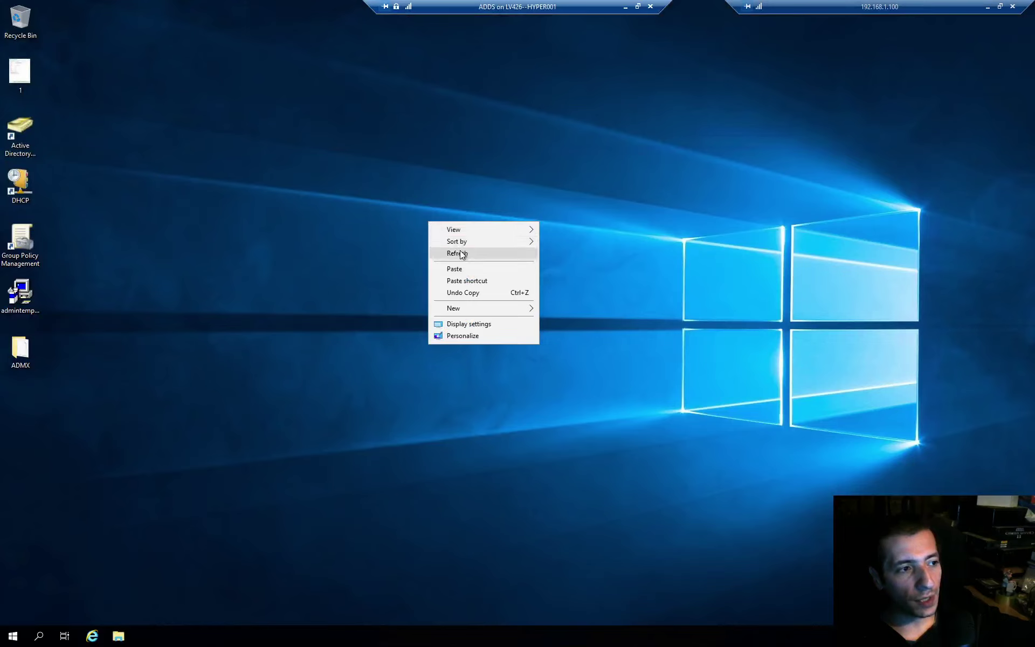
- Run net accounts in an administrator Command Prompt to list the account password policy
left_click(461, 253)
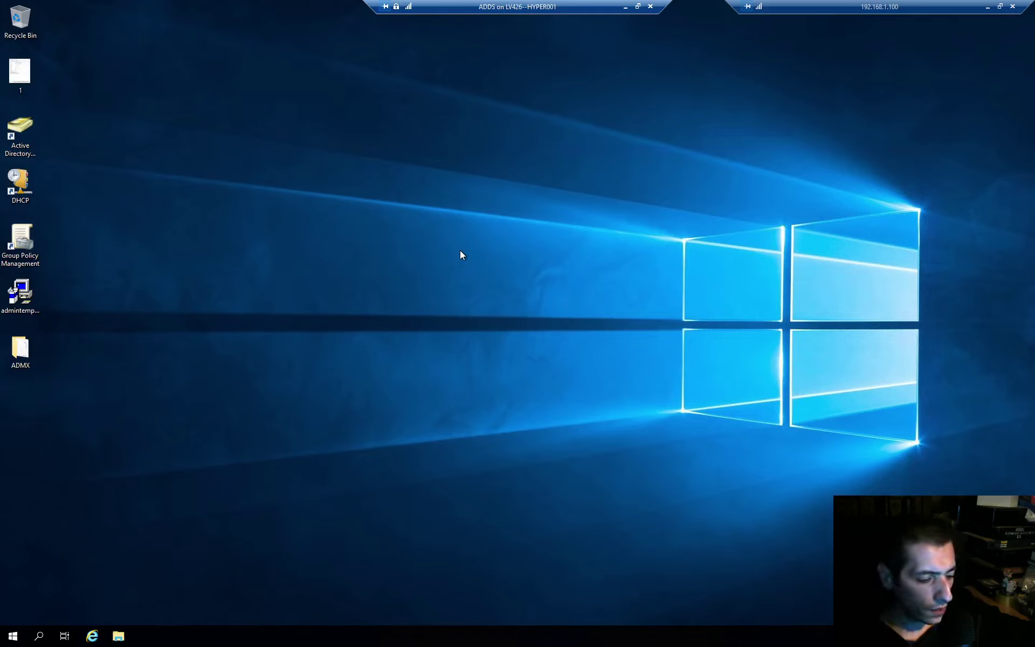
key("super+r")
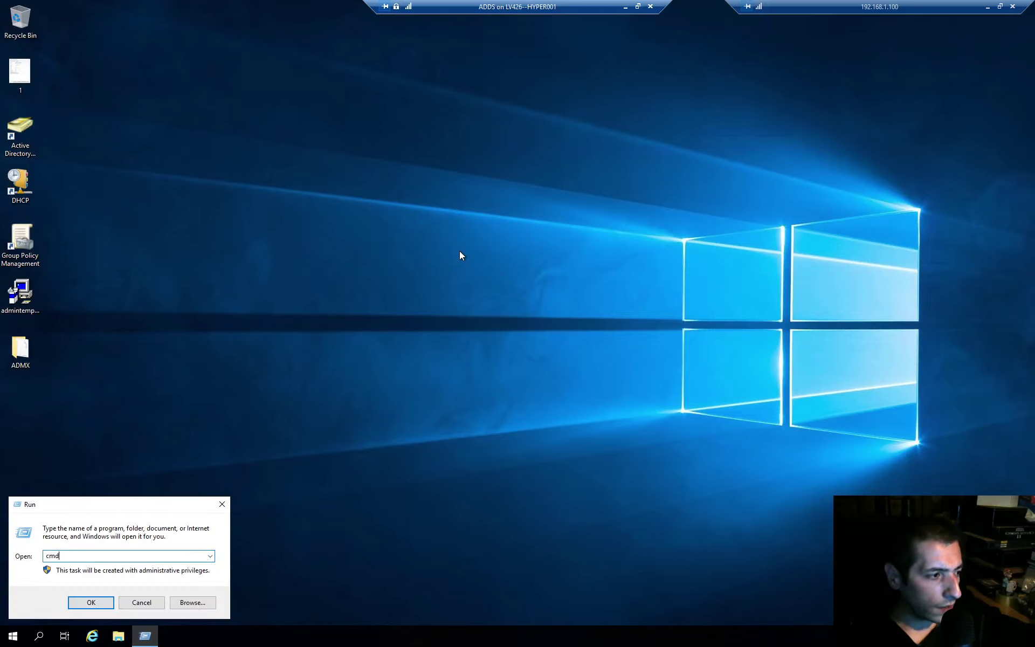
key("Return")
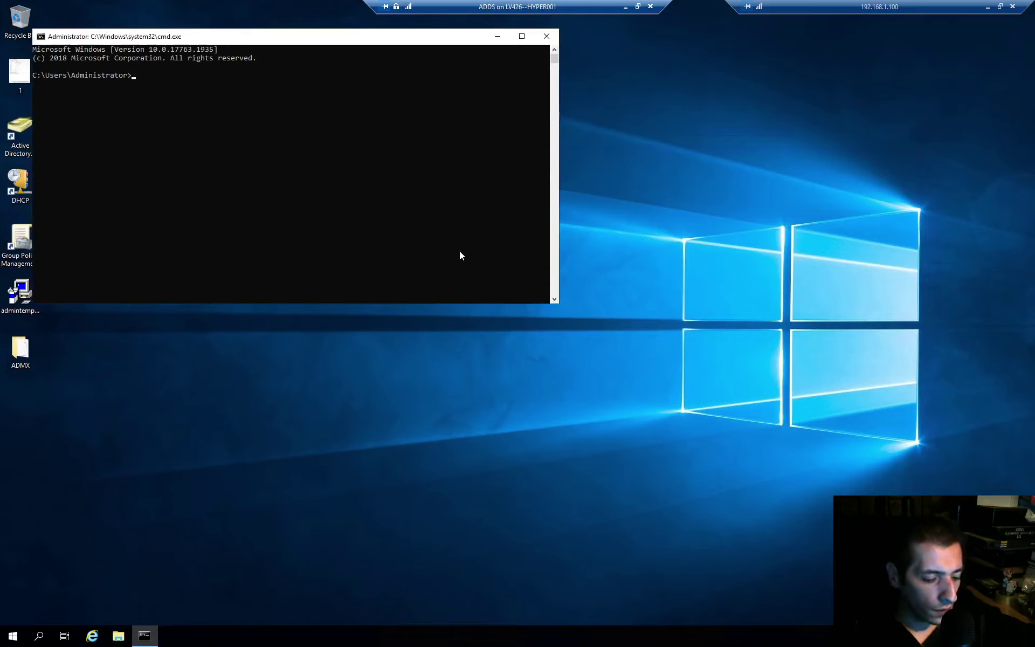
type("net accoubn")
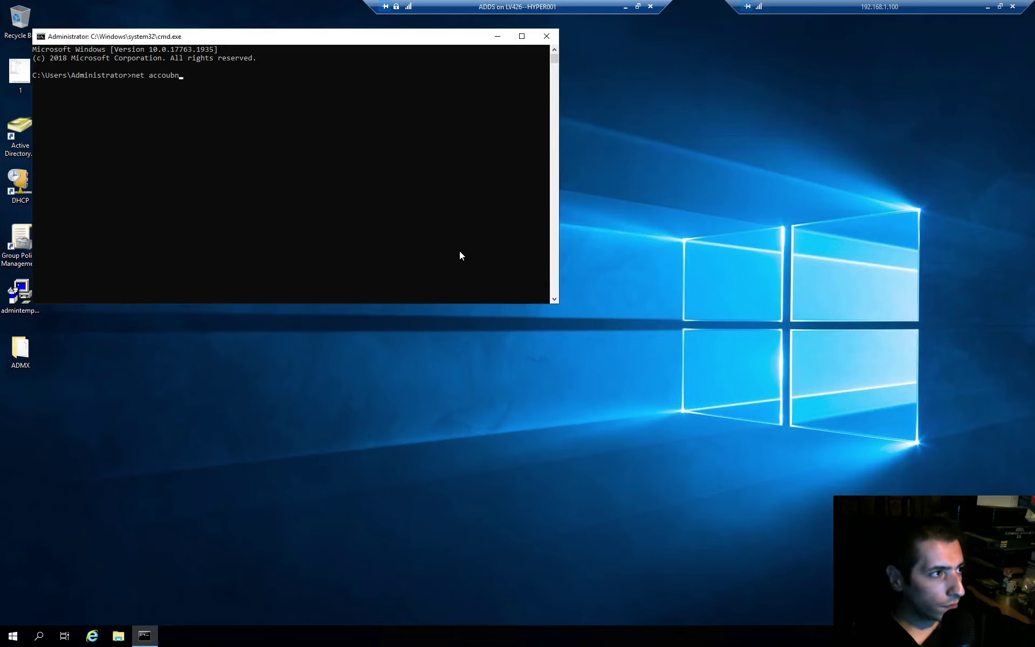
key("BackSpace")
key("BackSpace")
type("nts")
key("Return")
key("Return")
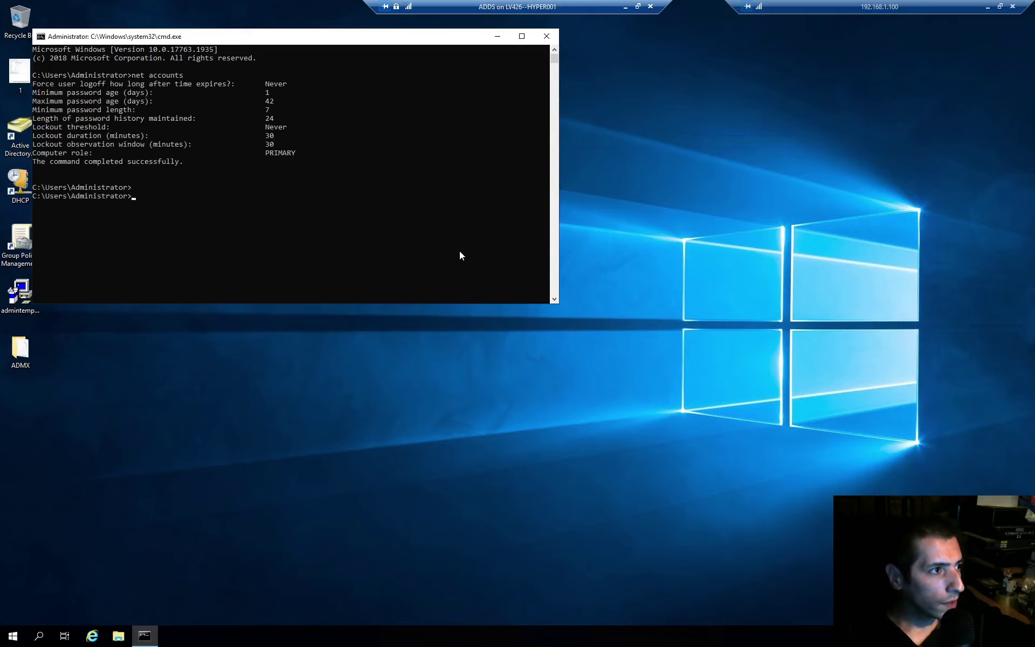
- Highlight the minimum length 7 and history 24 values, then launch secpol
left_click_drag(348, 34, 591, 128)
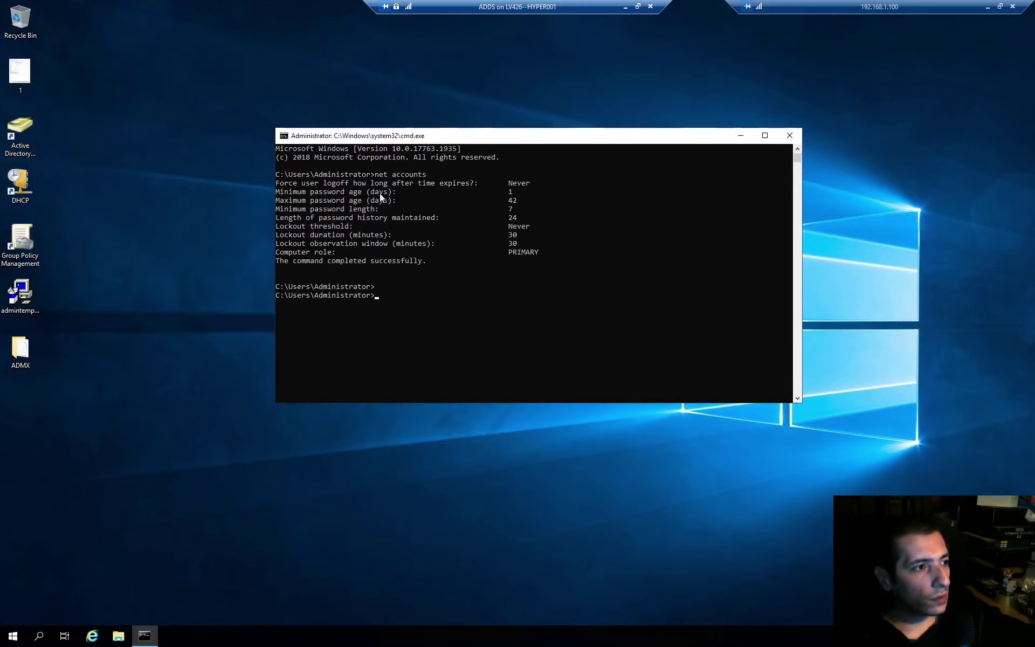
left_click_drag(371, 193, 379, 192)
left_click_drag(509, 194, 513, 192)
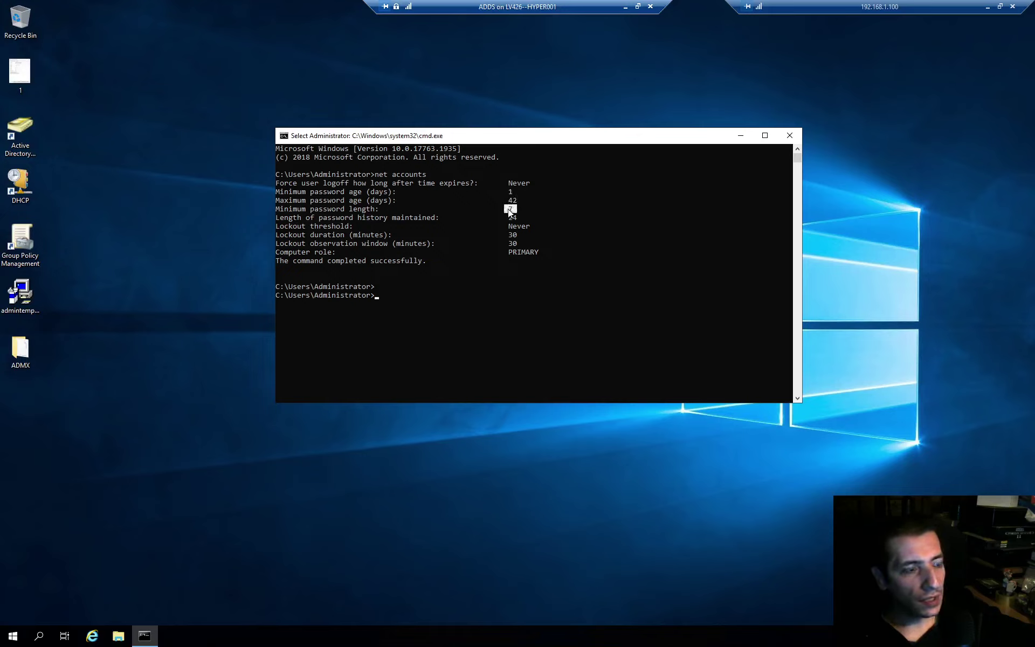
left_click_drag(512, 211, 517, 210)
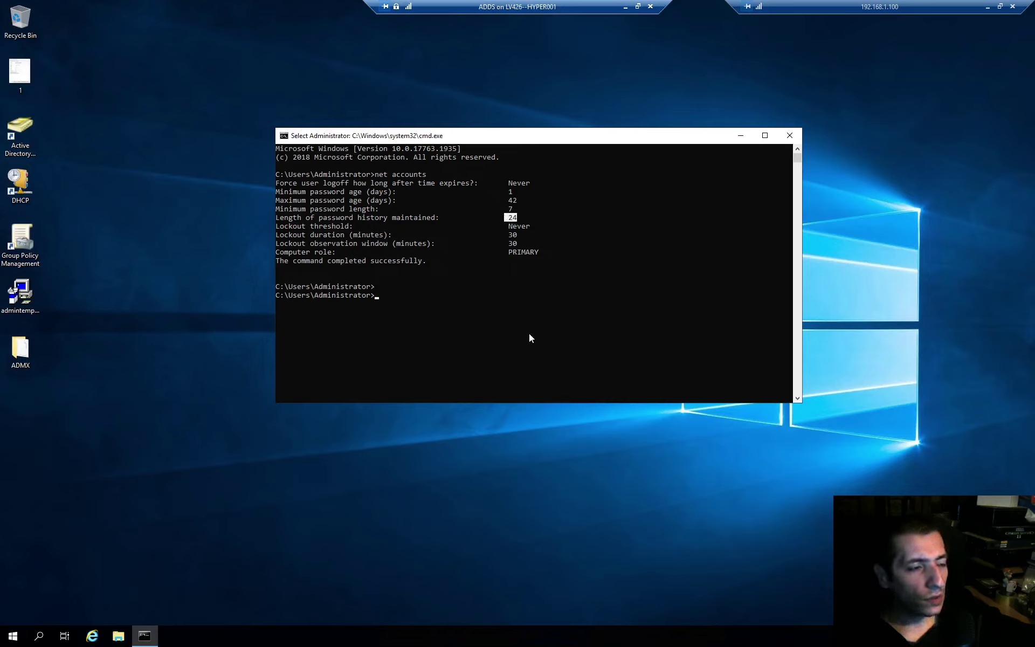
left_click_drag(529, 338, 516, 286)
left_click(487, 297)
type("se")
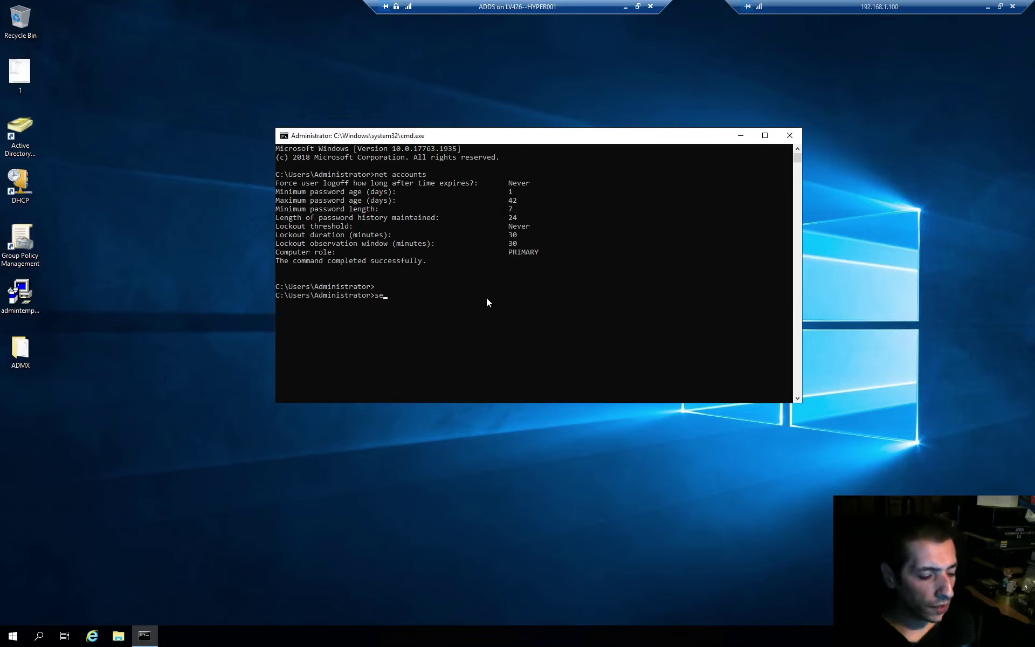
type("cpol")
key("Return")
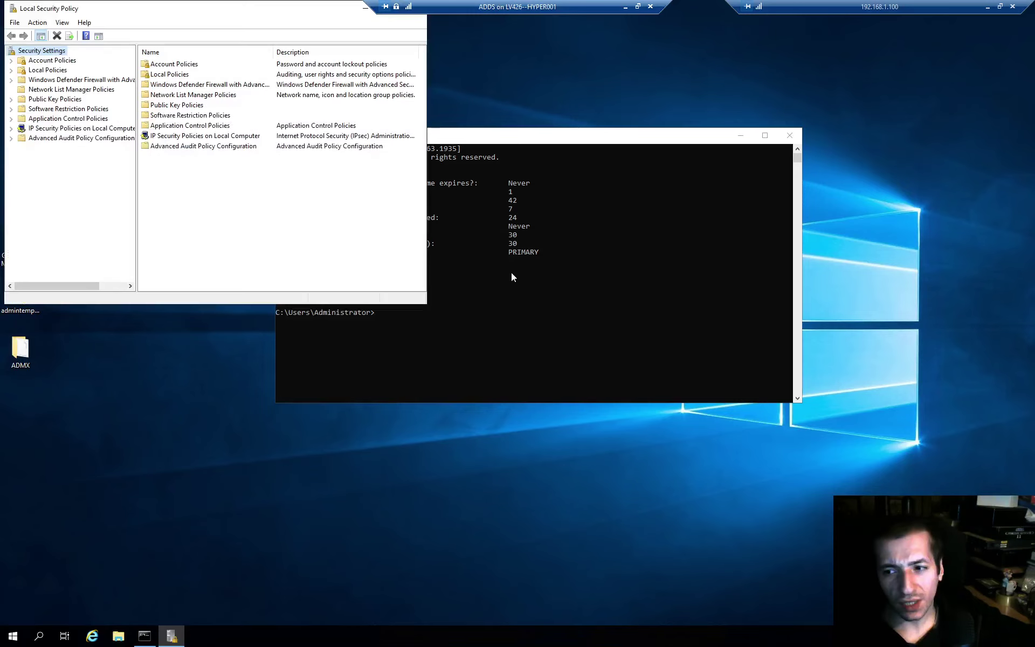
- Arrange the Local Security Policy and Command Prompt windows side by side
left_click_drag(247, 12, 739, 220)
left_click_drag(561, 138, 423, 109)
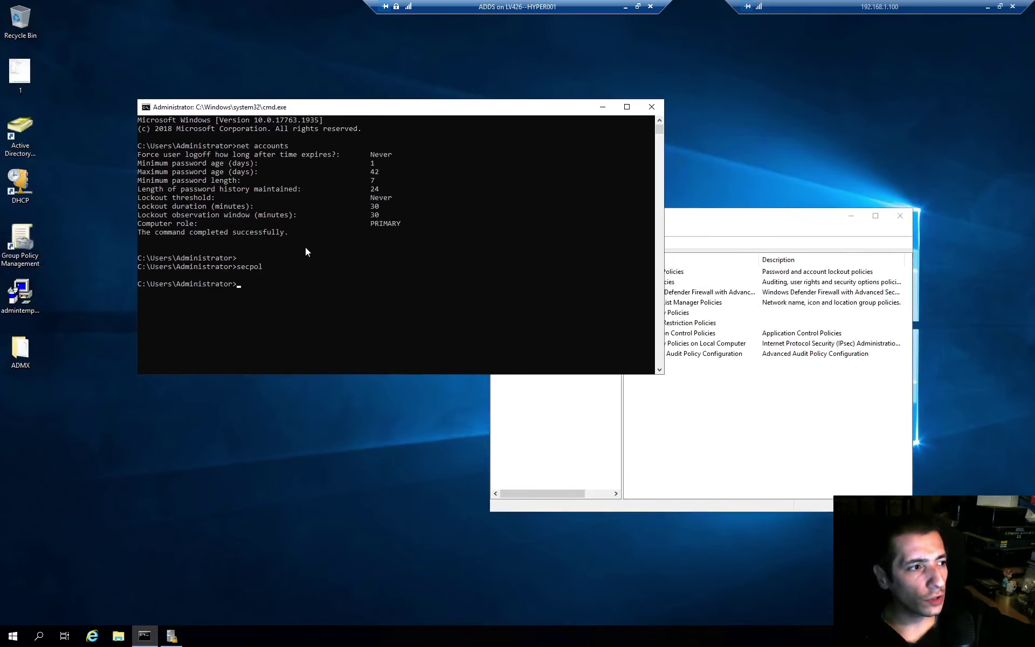
left_click(454, 235)
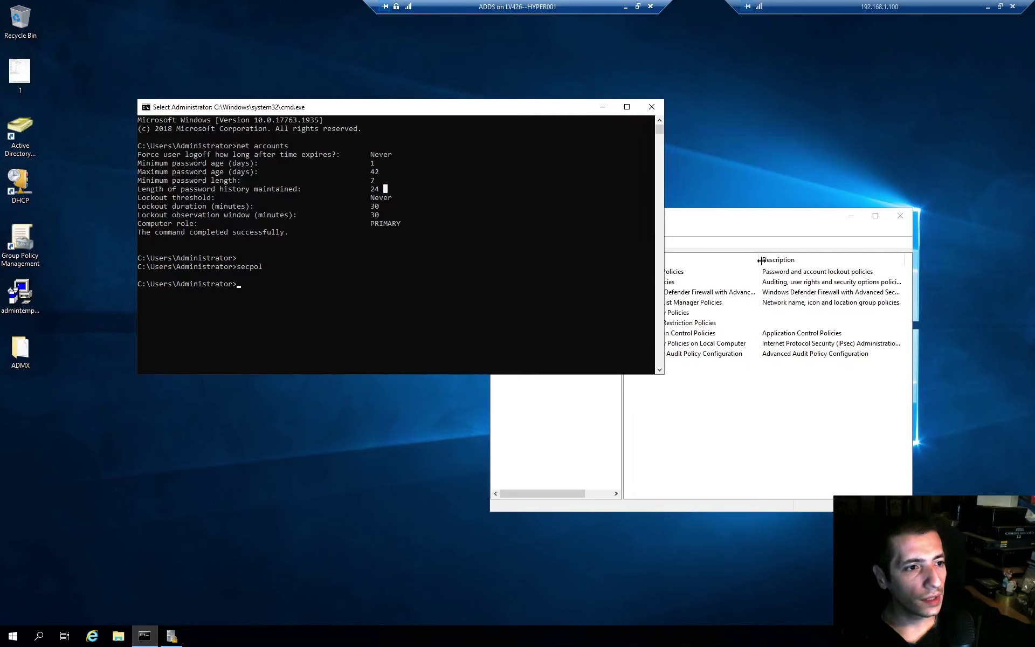
left_click(762, 226)
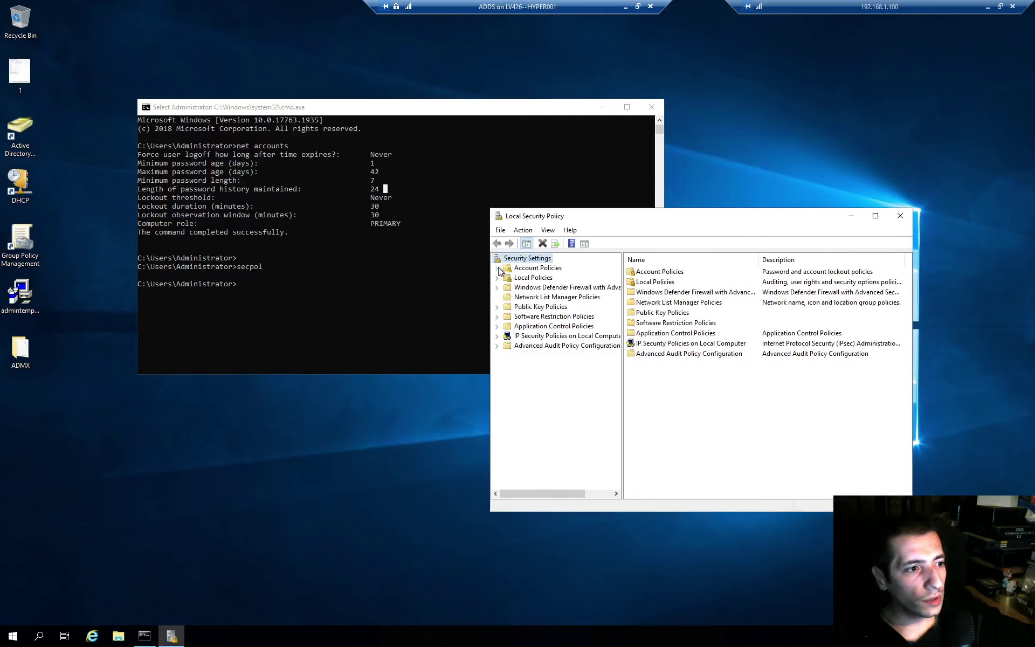
- Show the Password Policy settings and inspect the Minimum password age properties
left_click(532, 278)
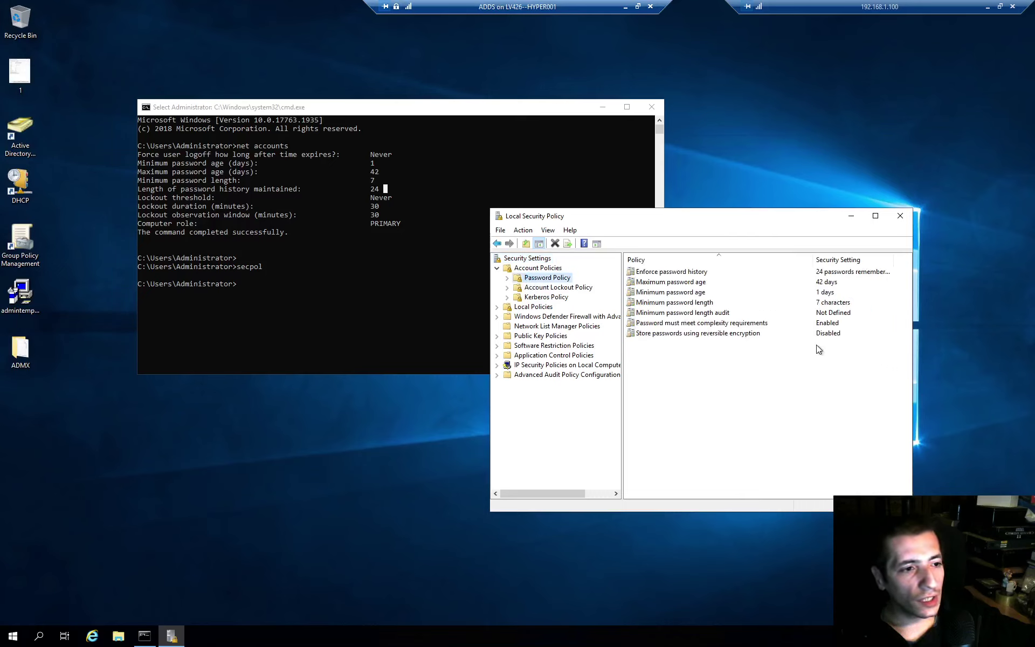
double_click(657, 292)
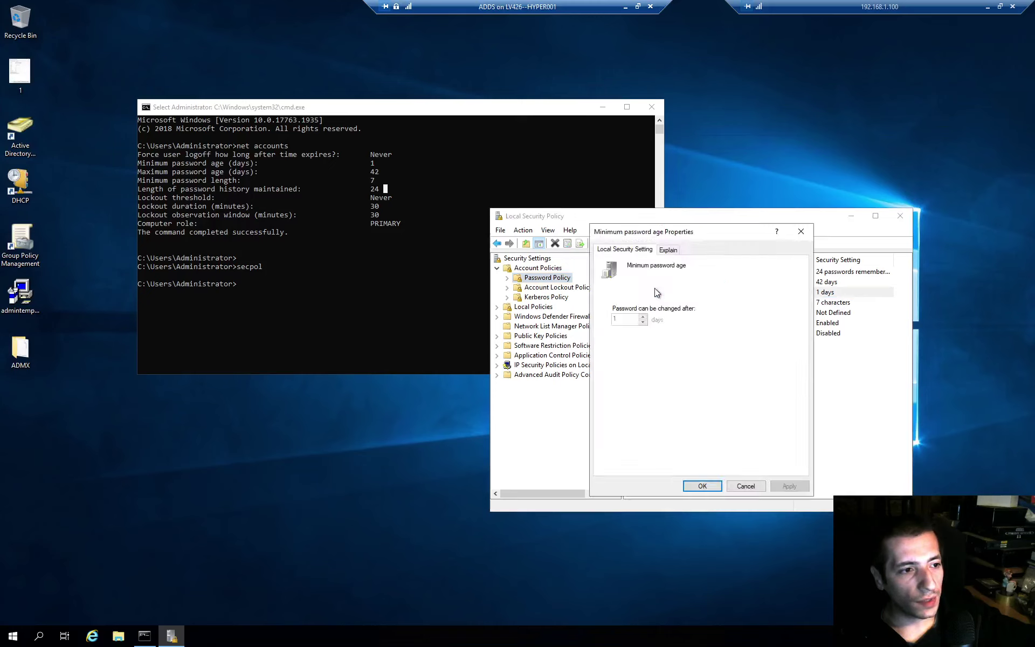
left_click(800, 232)
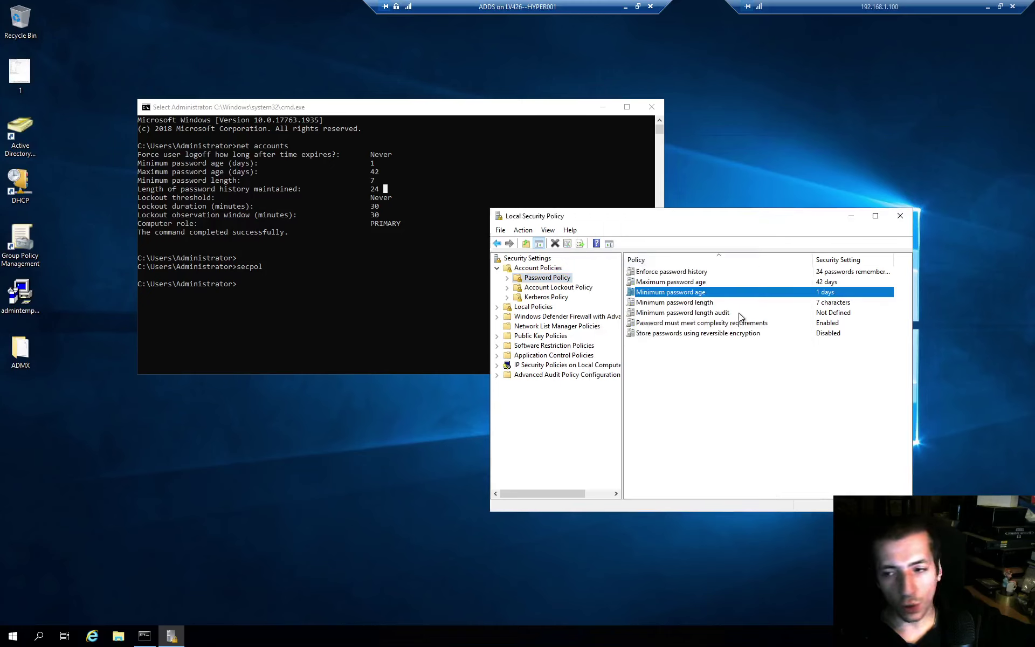
right_click(346, 434)
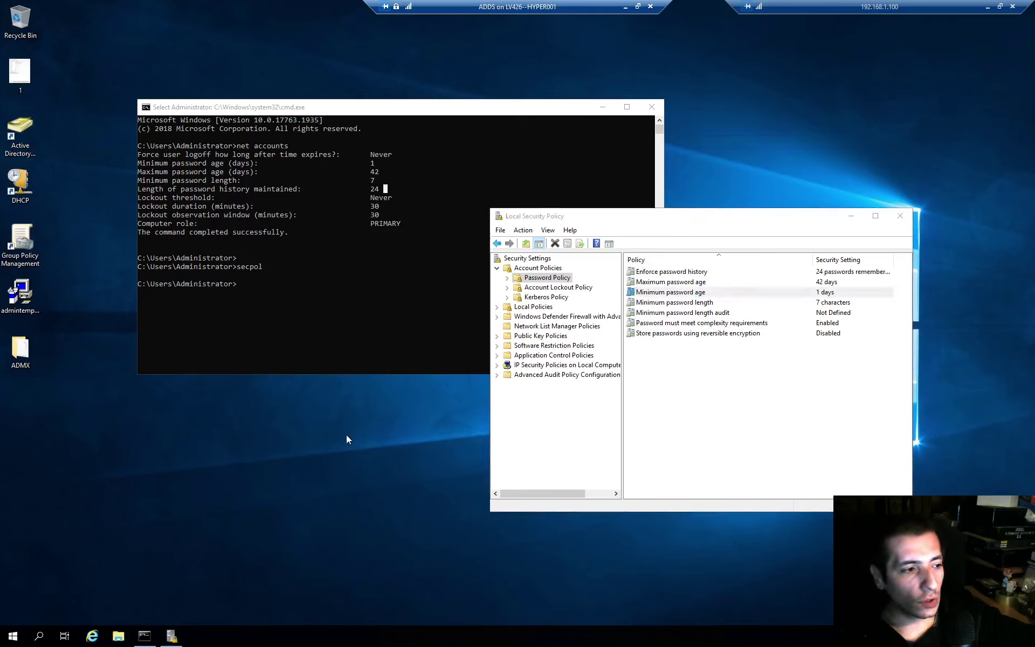
left_click(378, 467)
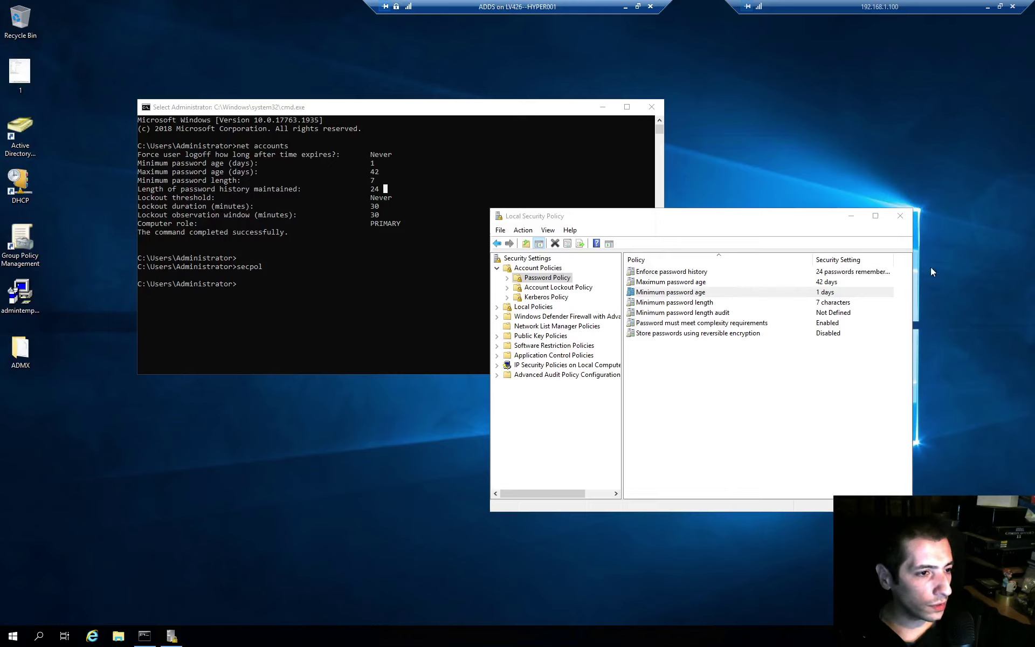
- Close the security policy and command windows and refresh the desktop
left_click(900, 216)
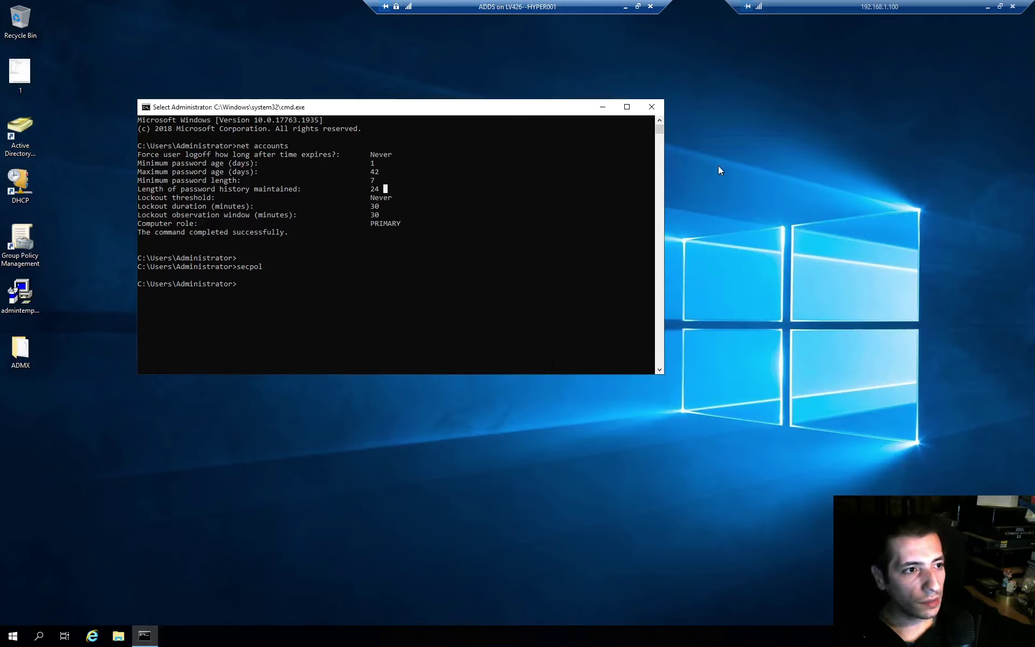
left_click(653, 106)
right_click(480, 271)
left_click(516, 307)
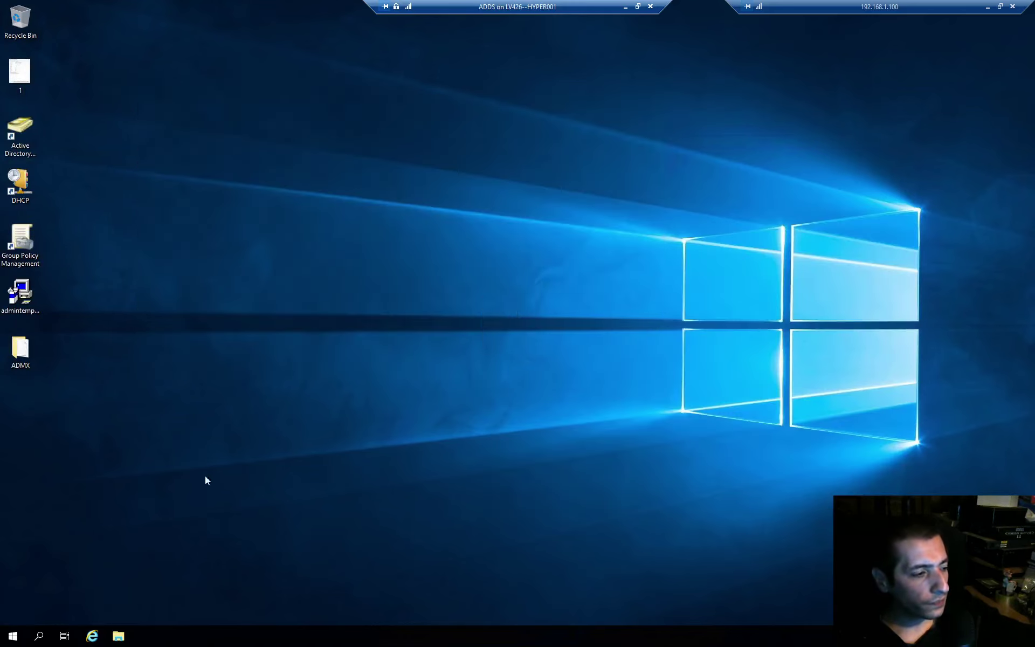
- Launch Active Directory Administrative Center from the Windows Administrative Tools folder
left_click(11, 642)
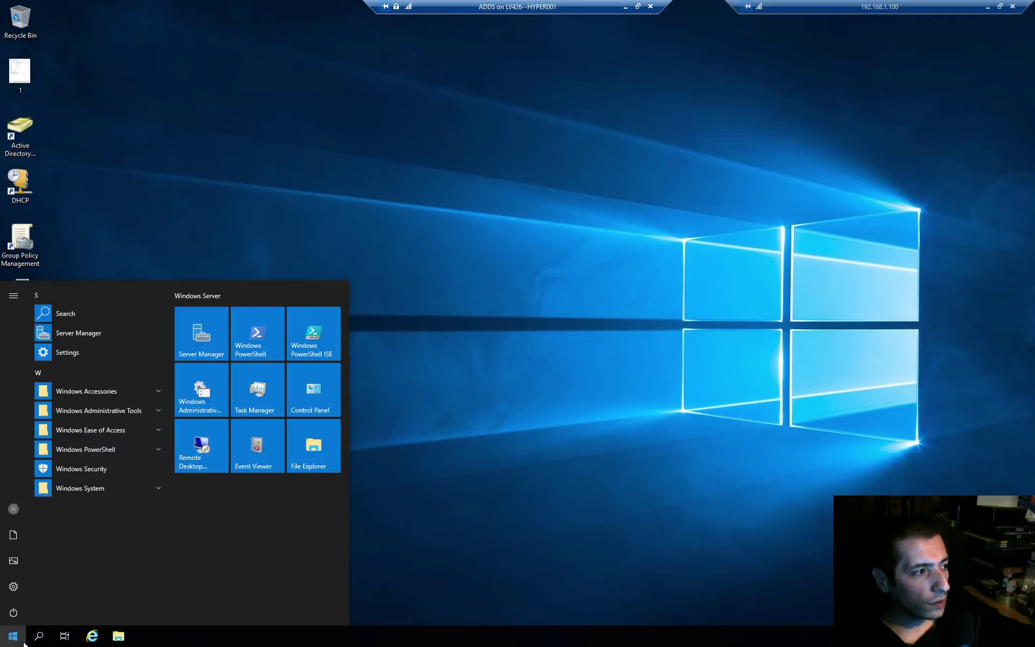
left_click(215, 399)
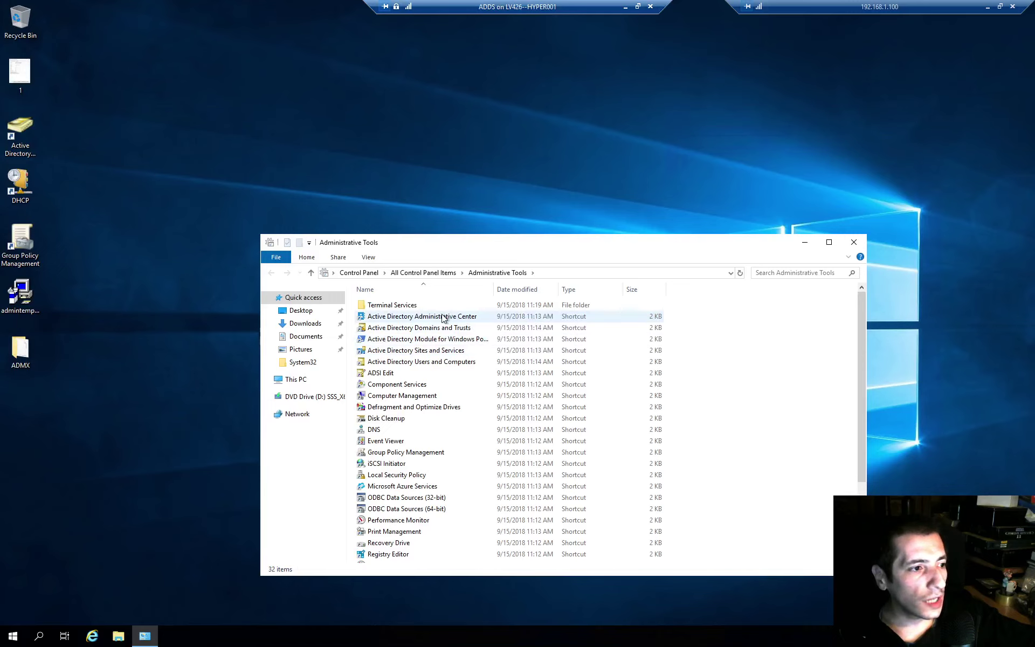
double_click(443, 317)
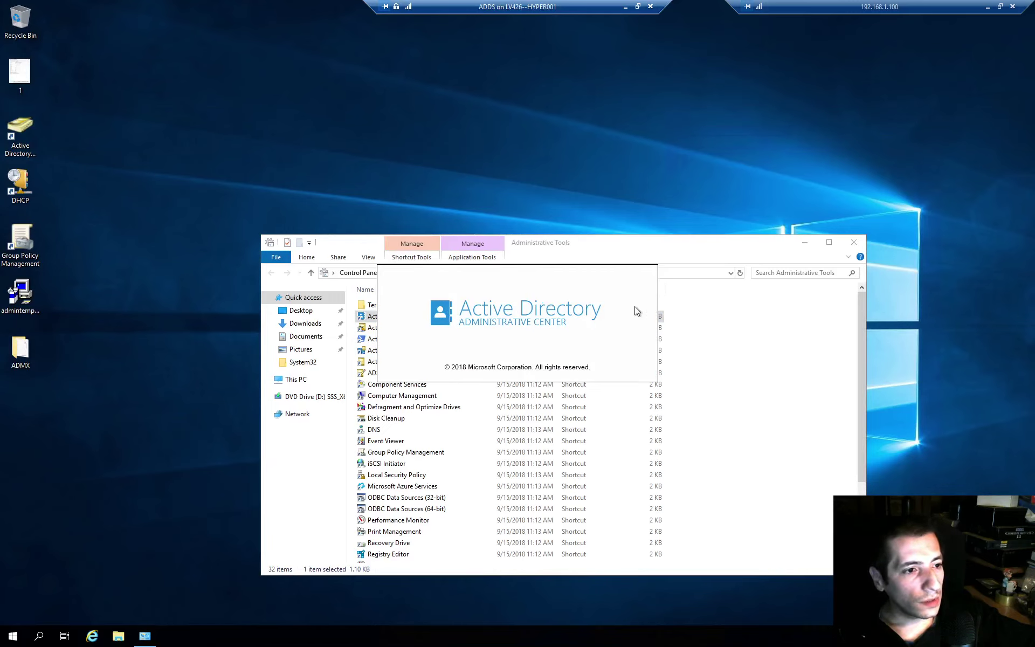
left_click_drag(557, 95, 647, 92)
left_click(695, 565)
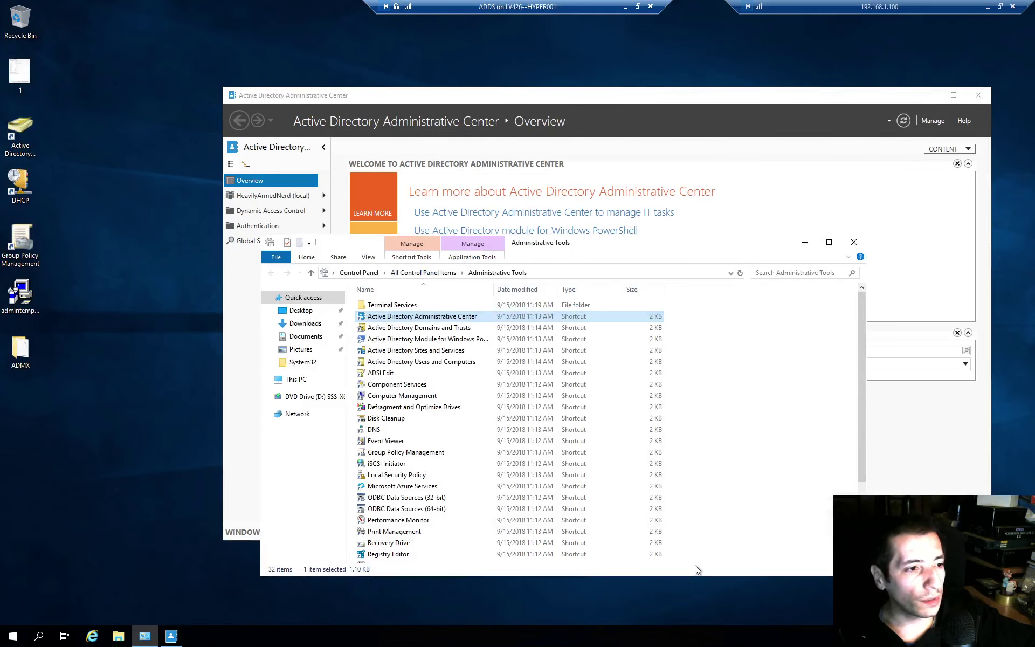
- Close Administrative Tools and open the domain's System > Password Settings Container
left_click(854, 238)
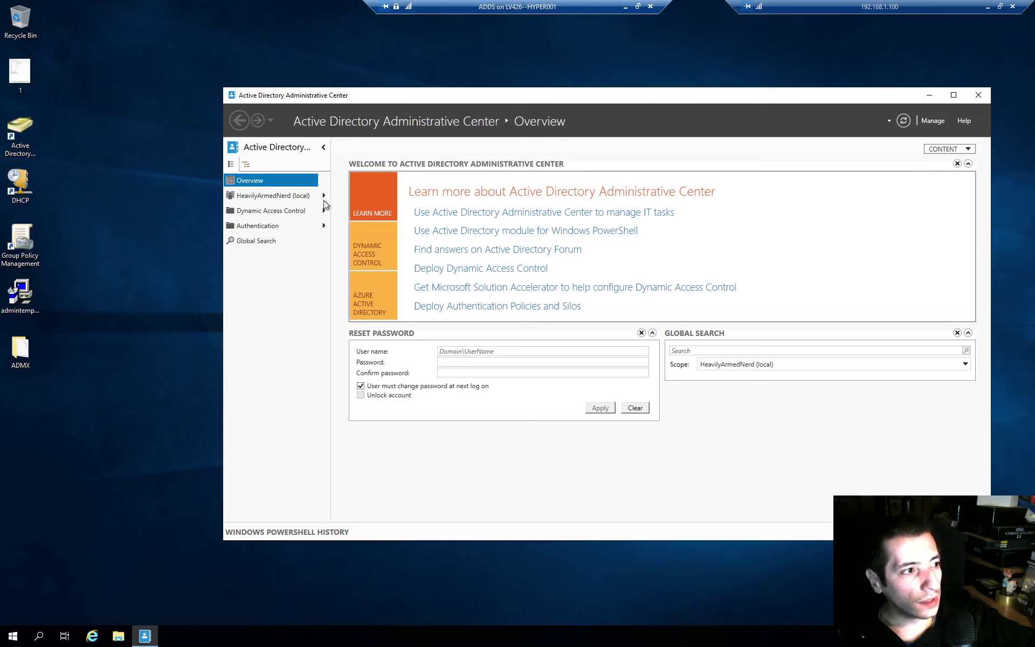
left_click(275, 195)
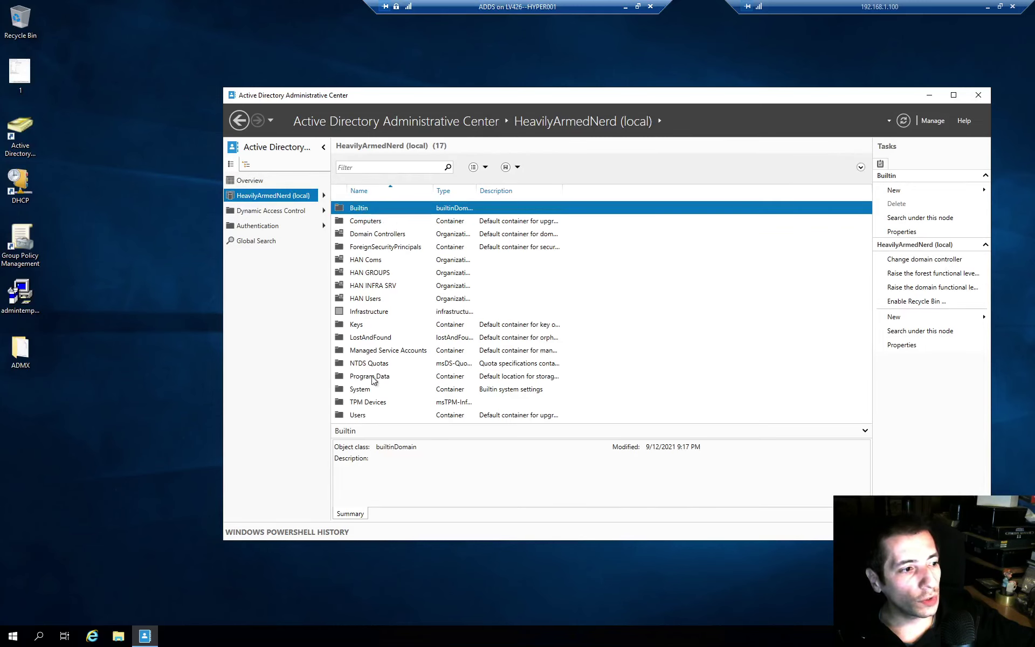
left_click(359, 391)
double_click(360, 391)
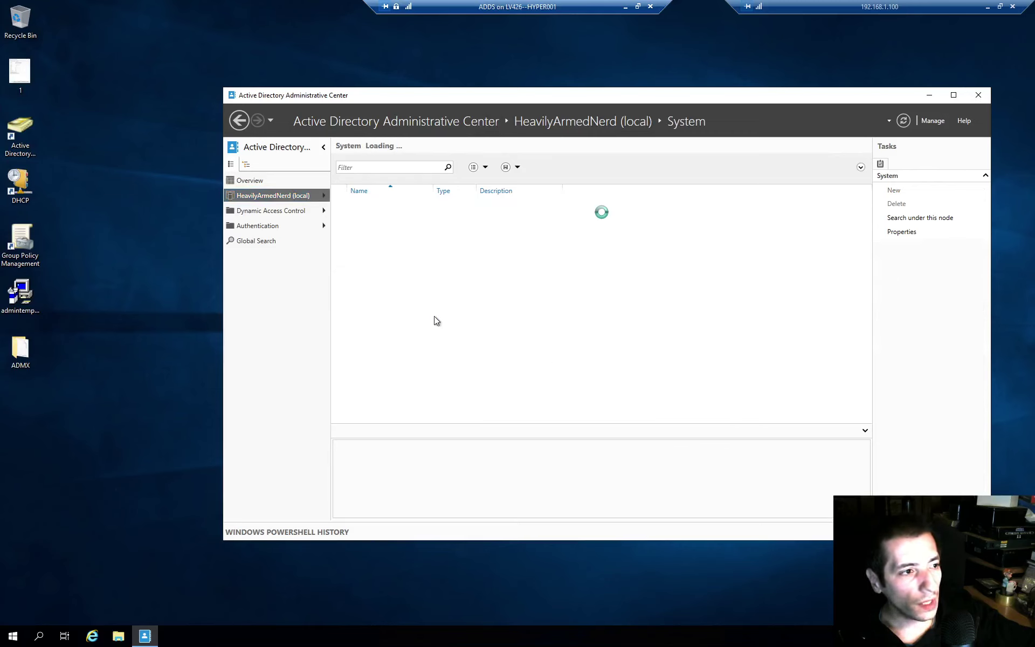
scroll(448, 257, "down", 1)
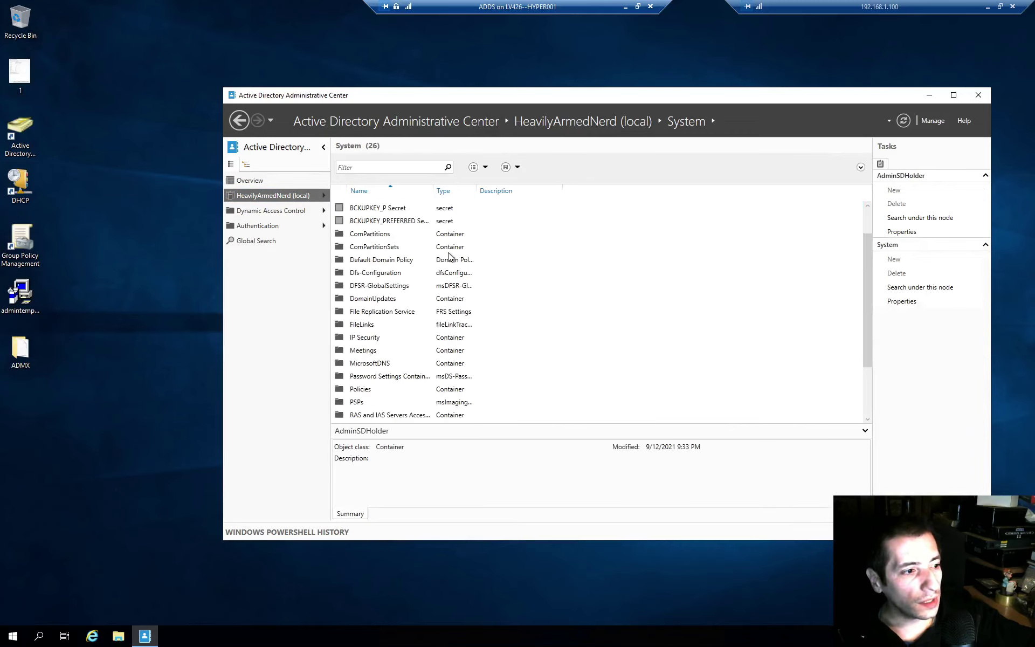
double_click(406, 380)
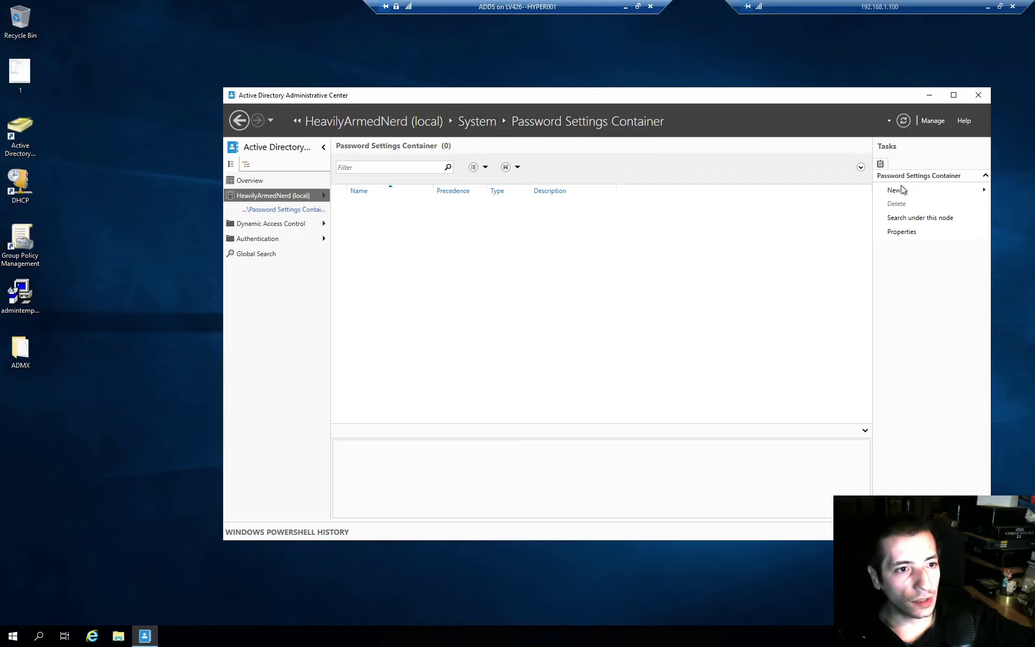
- Create a new Password Settings object and name it 'VIP PAsswords'
mouse_move(903, 189)
left_click(836, 192)
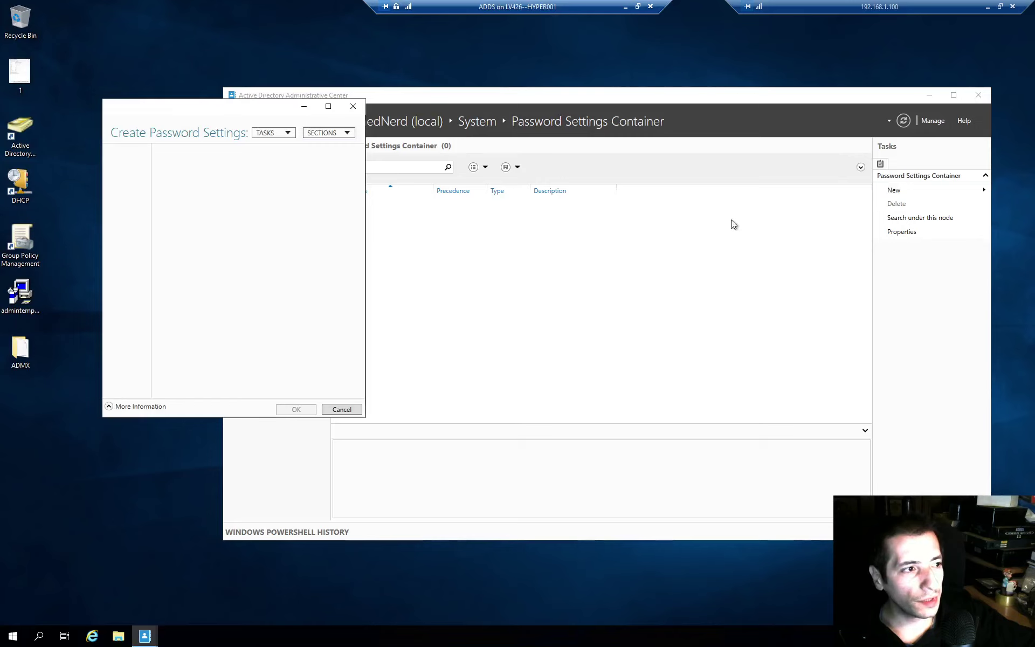
left_click_drag(283, 103, 593, 131)
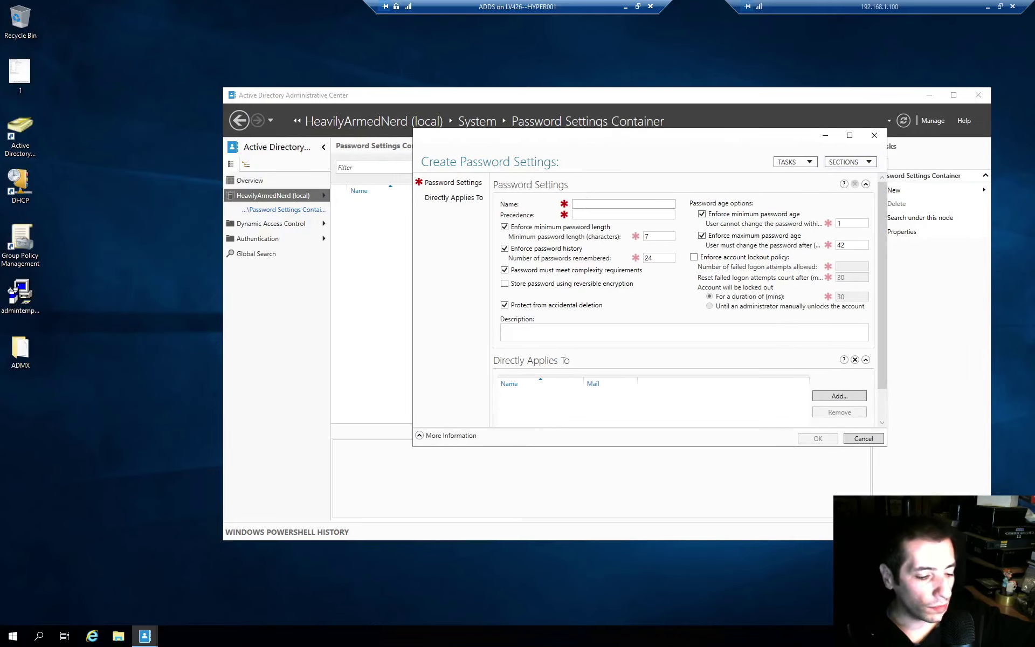
type("VIUP")
key("BackSpace")
key("BackSpace")
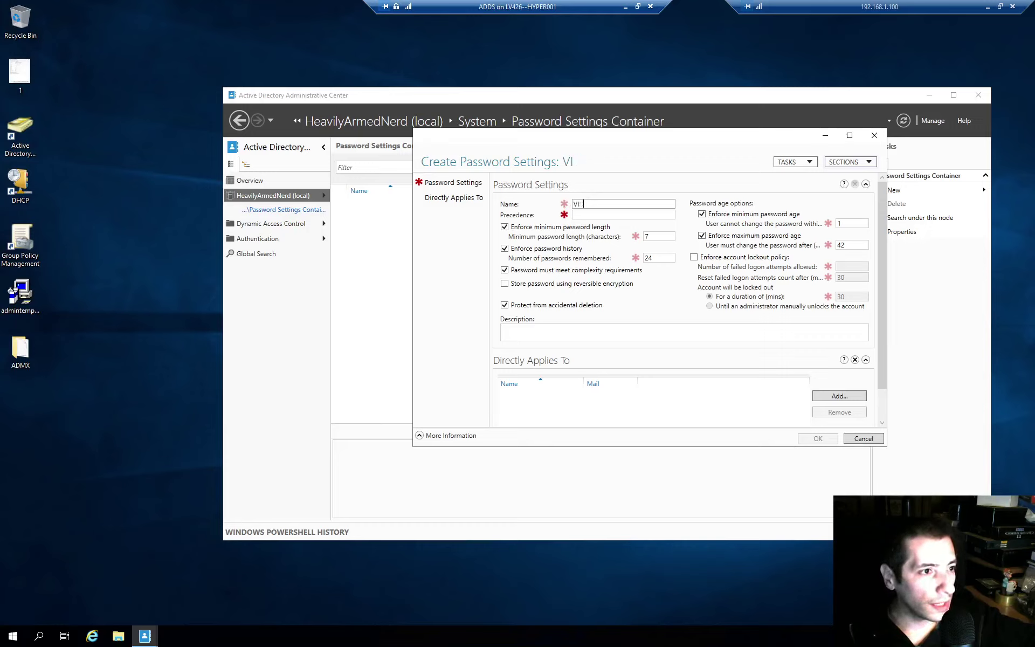
type("P PAsswords")
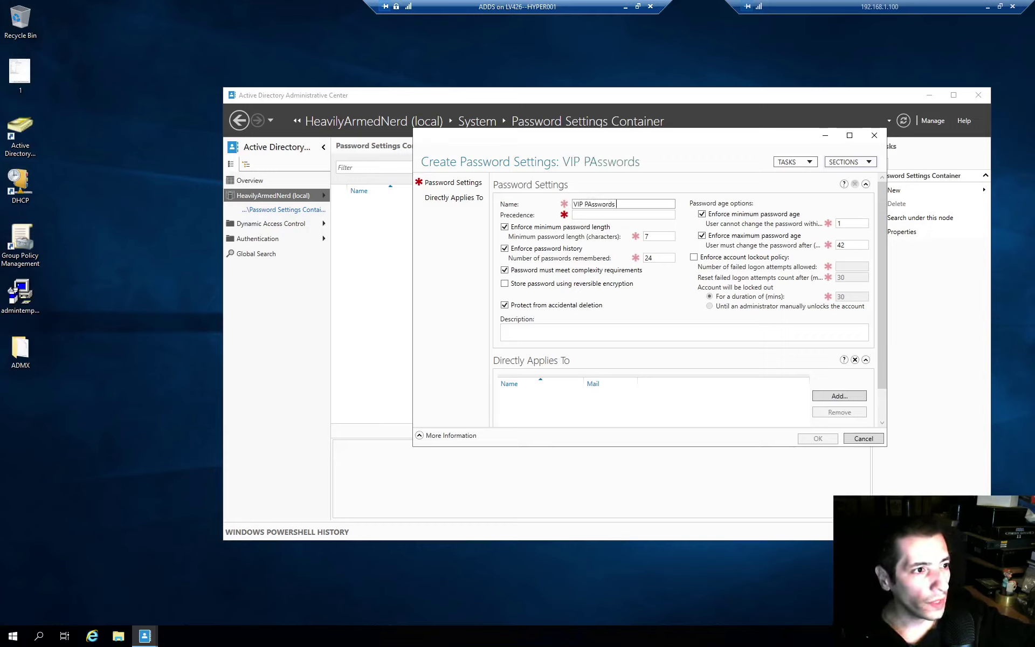
key("Tab")
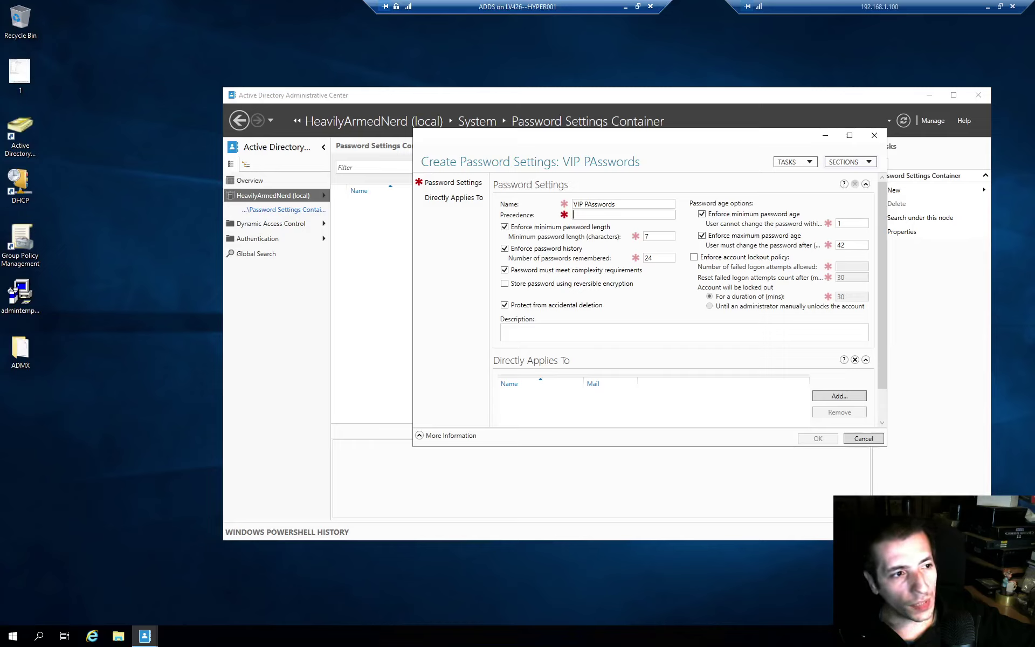
key("shift+Tab")
- Lowercase the 'A' so the name reads 'VIP Passwords', and enter precedence 1
left_click(587, 204)
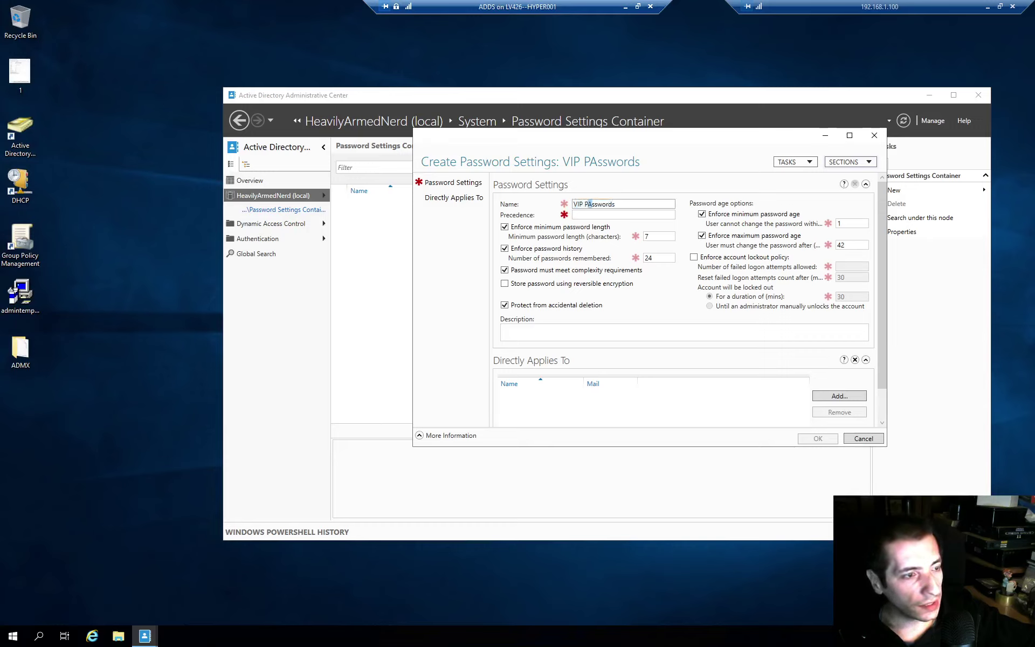
key("Delete")
type("a")
left_click(574, 215)
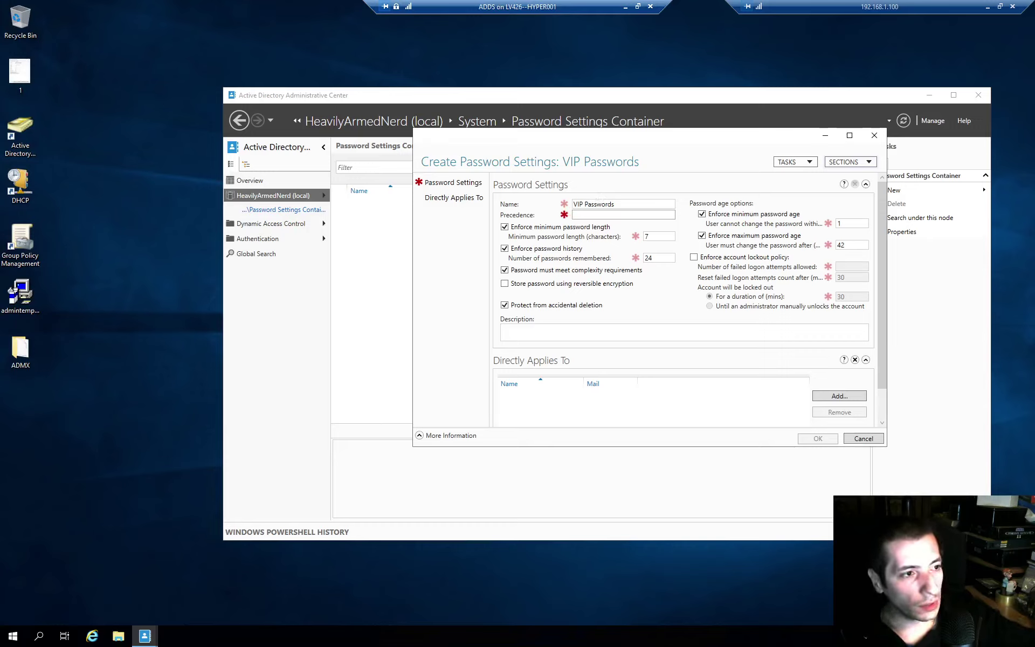
type("1")
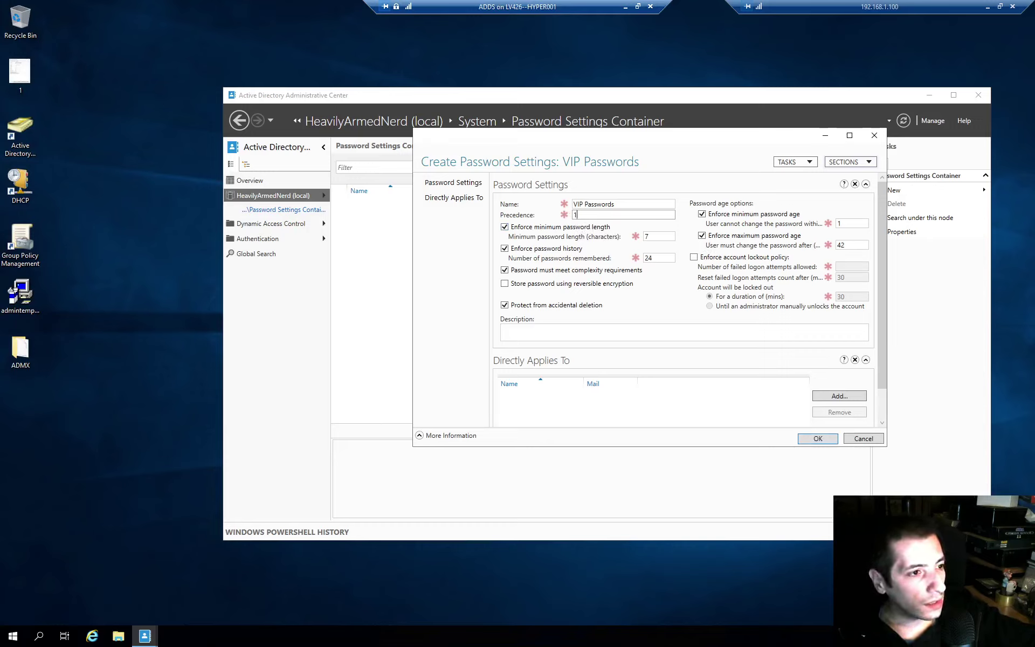
double_click(646, 237)
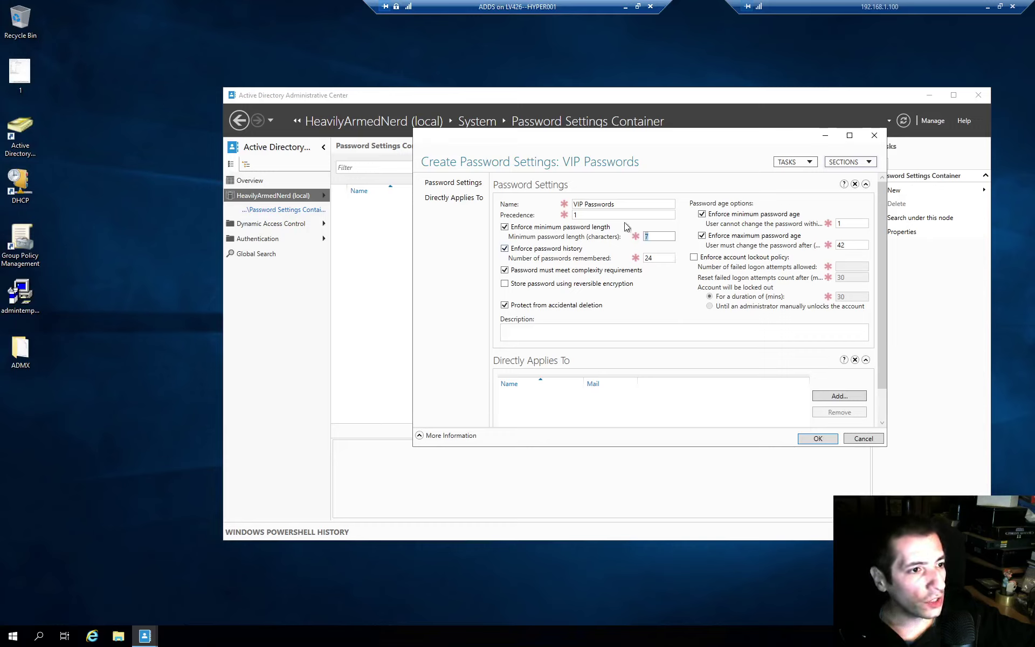
- Launch Active Directory Users and Computers with dsa.msc and open the Standard Users unit
key("super+r")
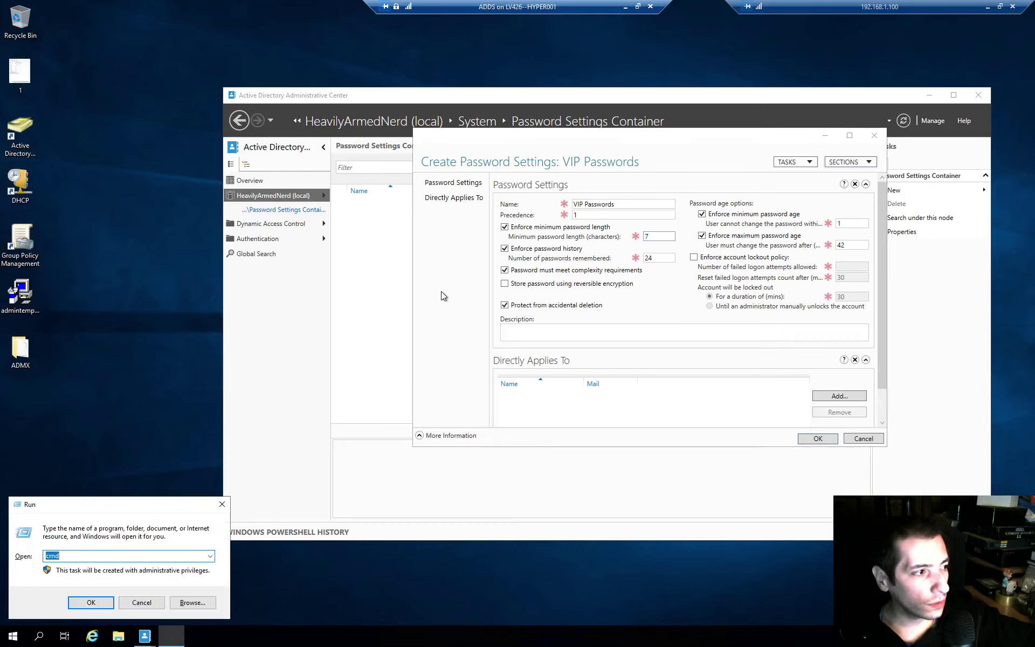
type("dsa.msc")
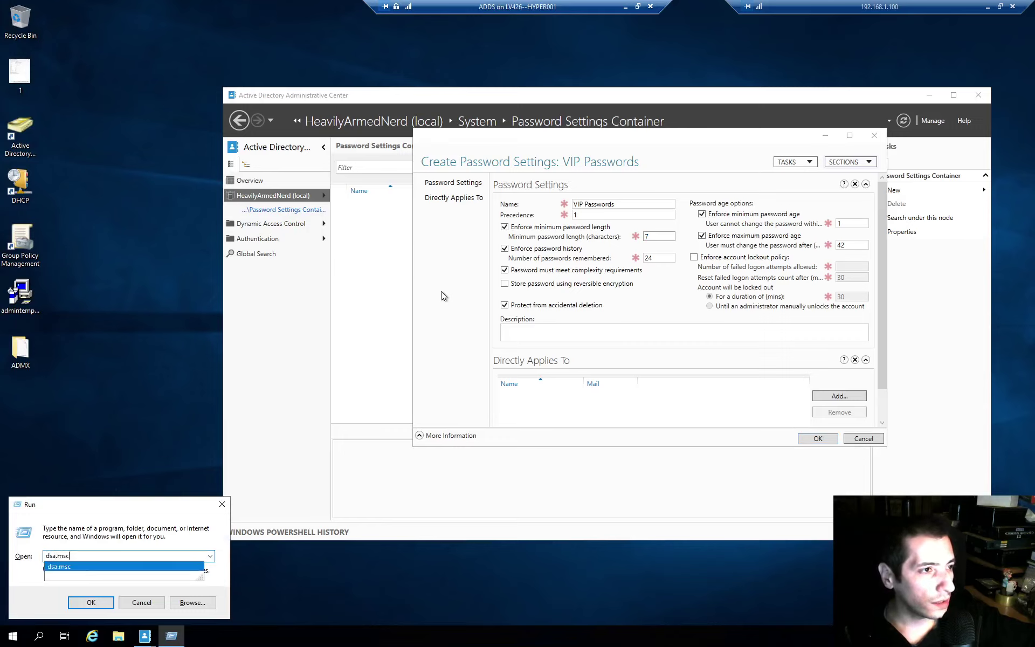
key("Return")
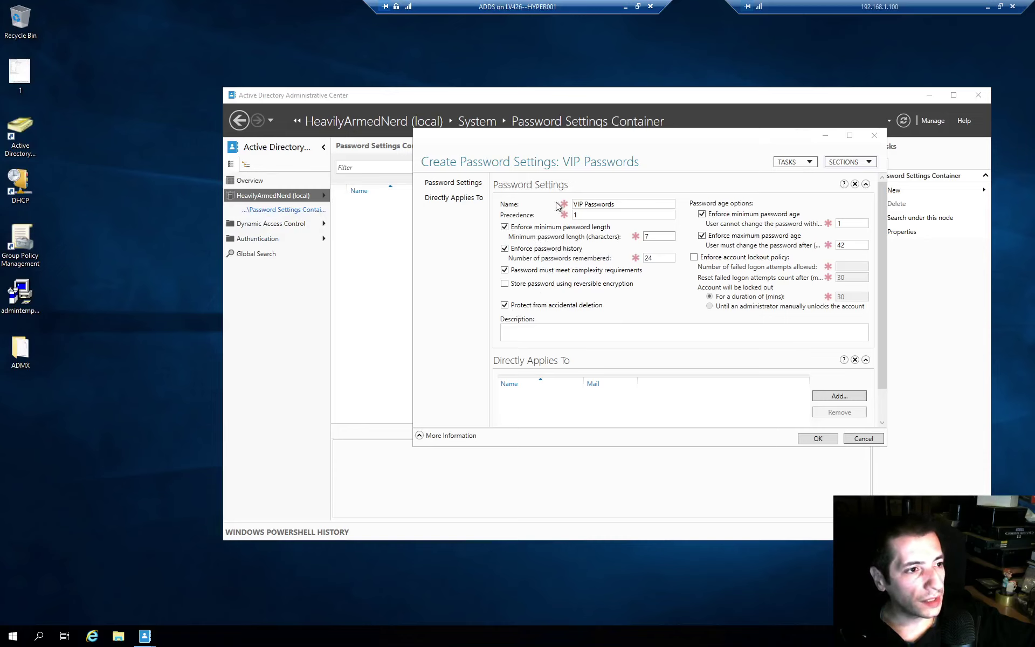
left_click_drag(599, 132, 643, 103)
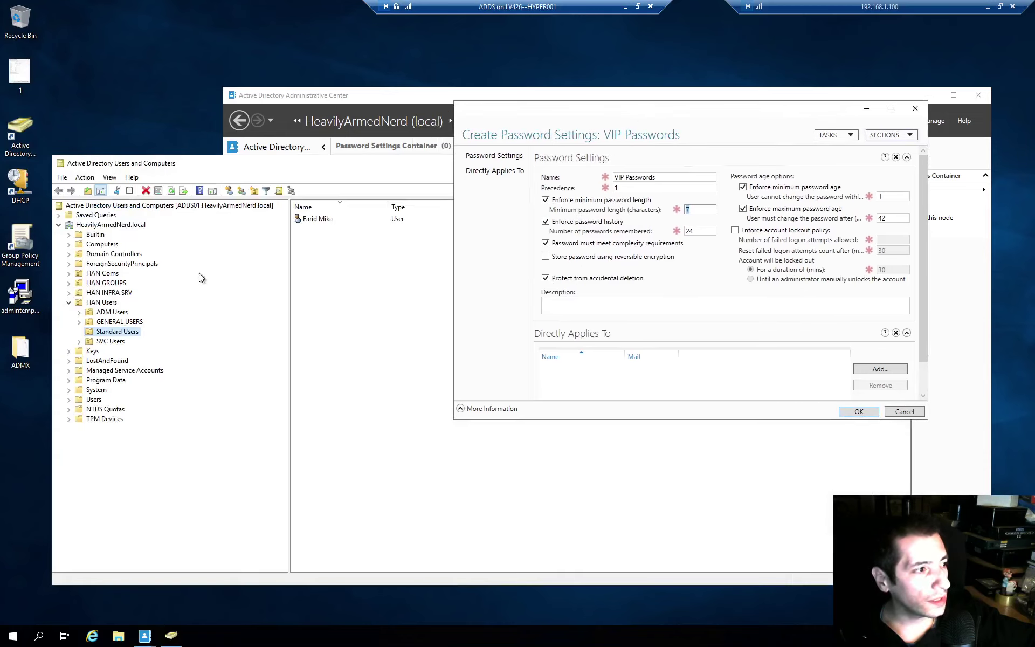
left_click(102, 302)
left_click(130, 331)
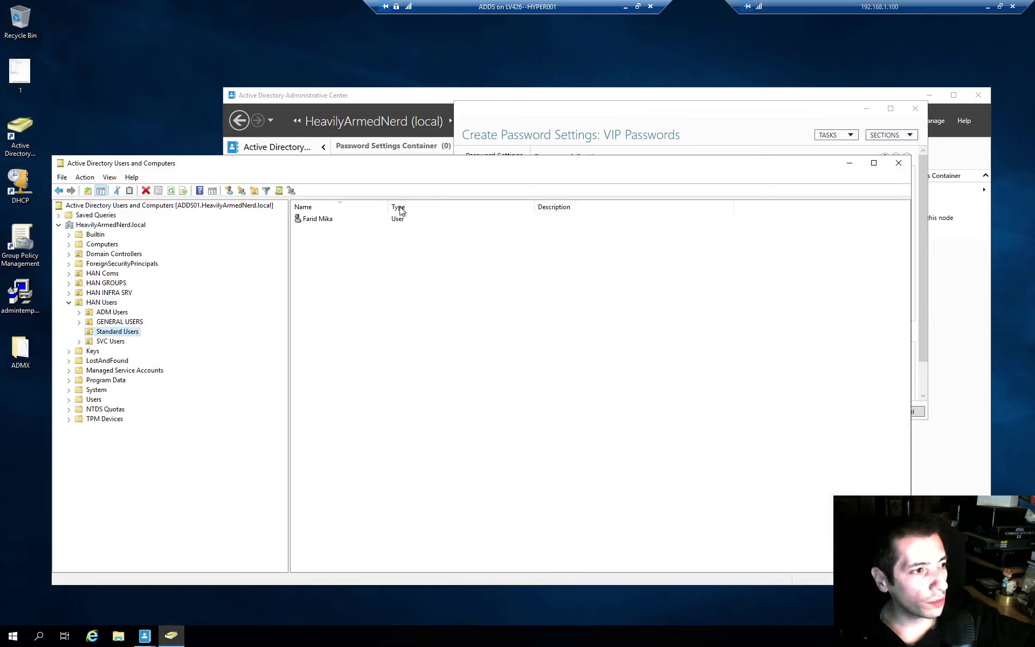
- Reset the user's password to a two-character value, which fails the password policy
left_click(316, 220)
right_click(315, 220)
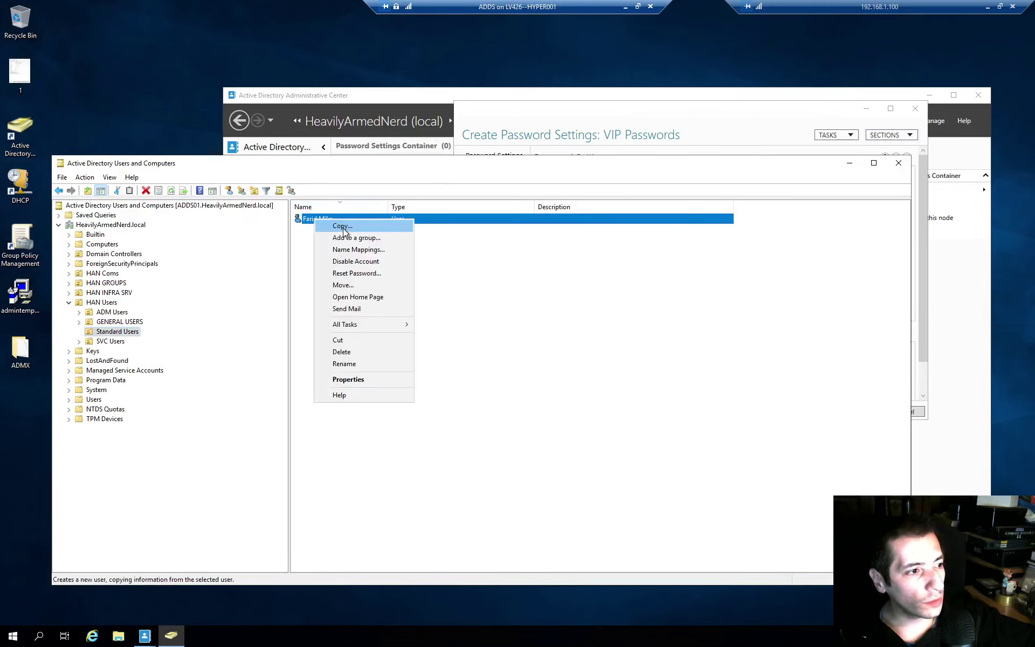
left_click(367, 274)
type("••")
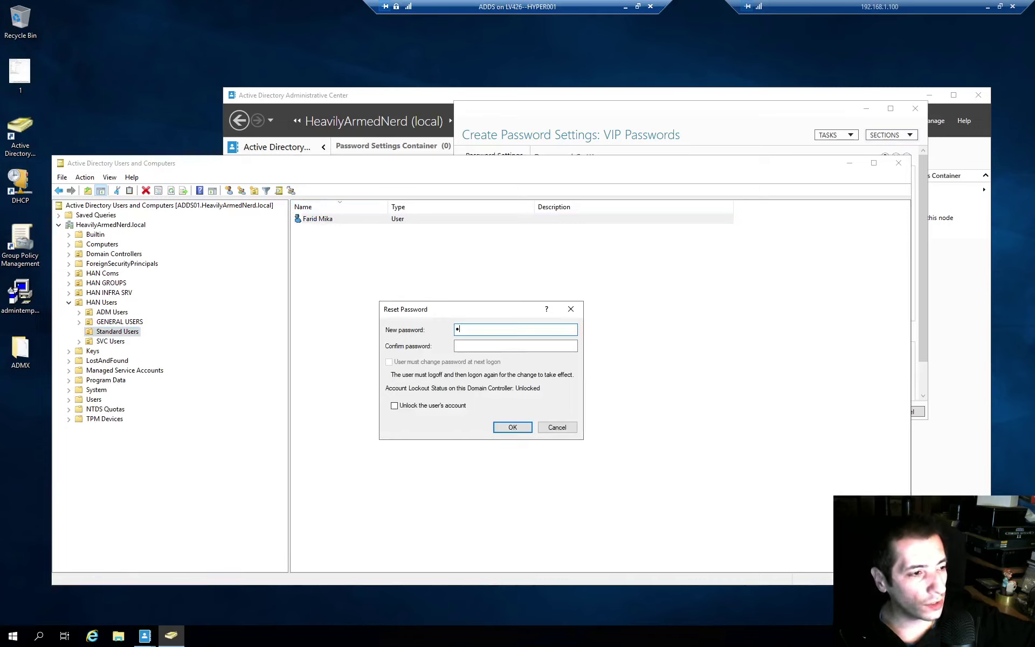
key("Tab")
type("••")
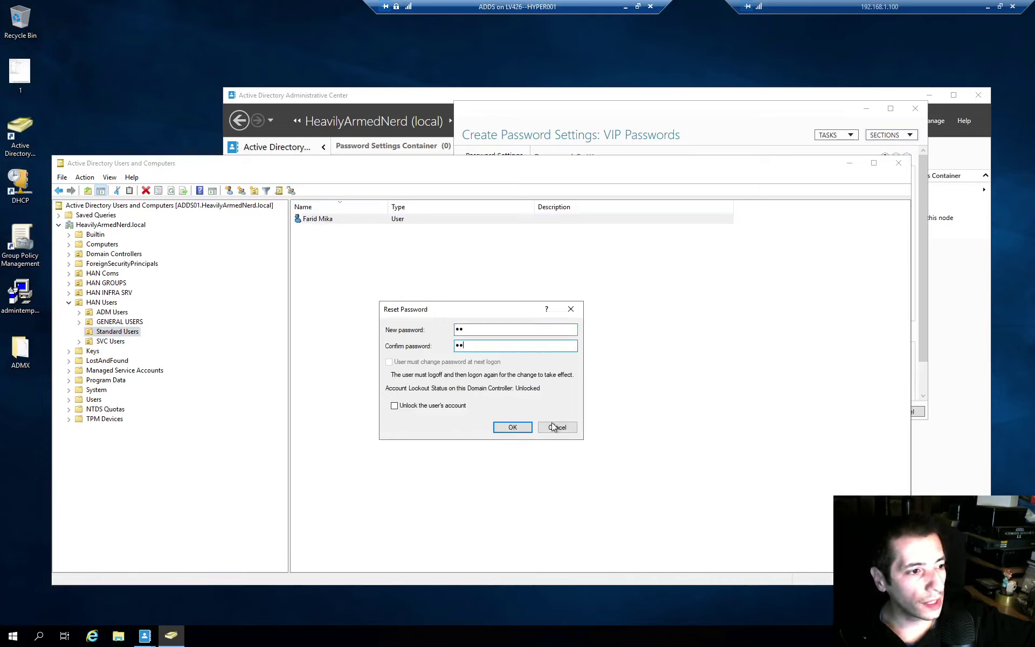
left_click(526, 426)
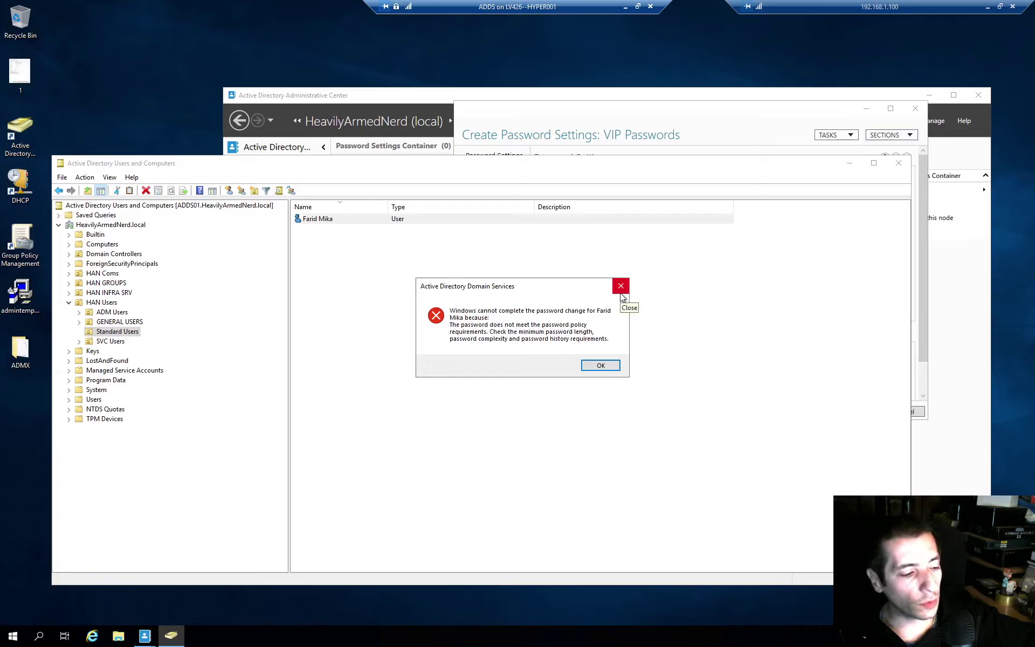
mouse_move(584, 286)
left_mouse_down()
mouse_move(600, 254)
mouse_move(577, 265)
left_mouse_up()
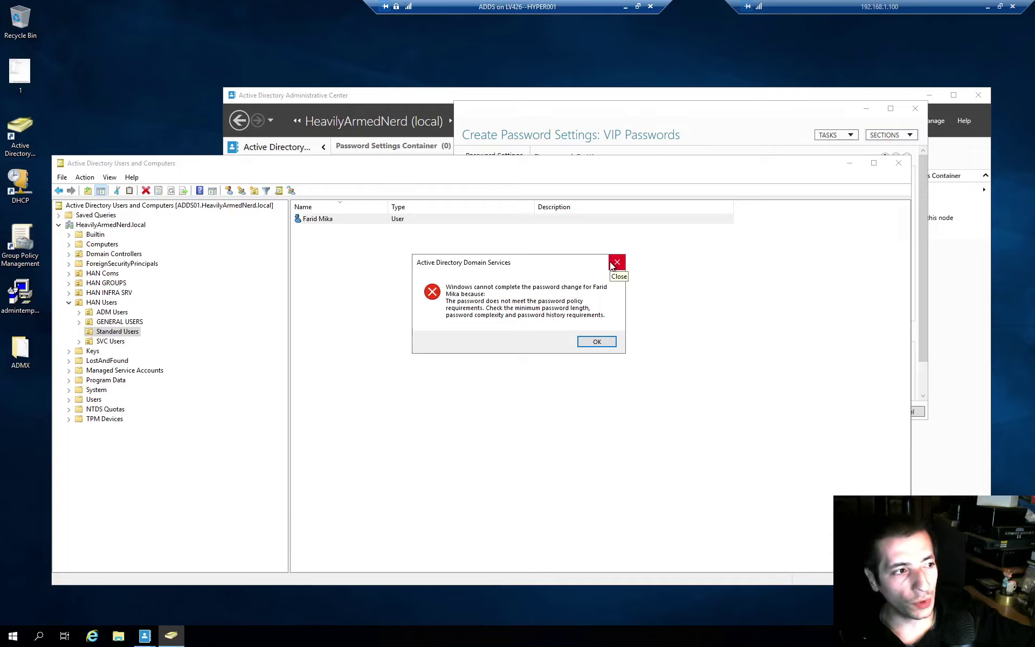
- Dismiss the policy error and bring the password settings form forward
left_click(616, 263)
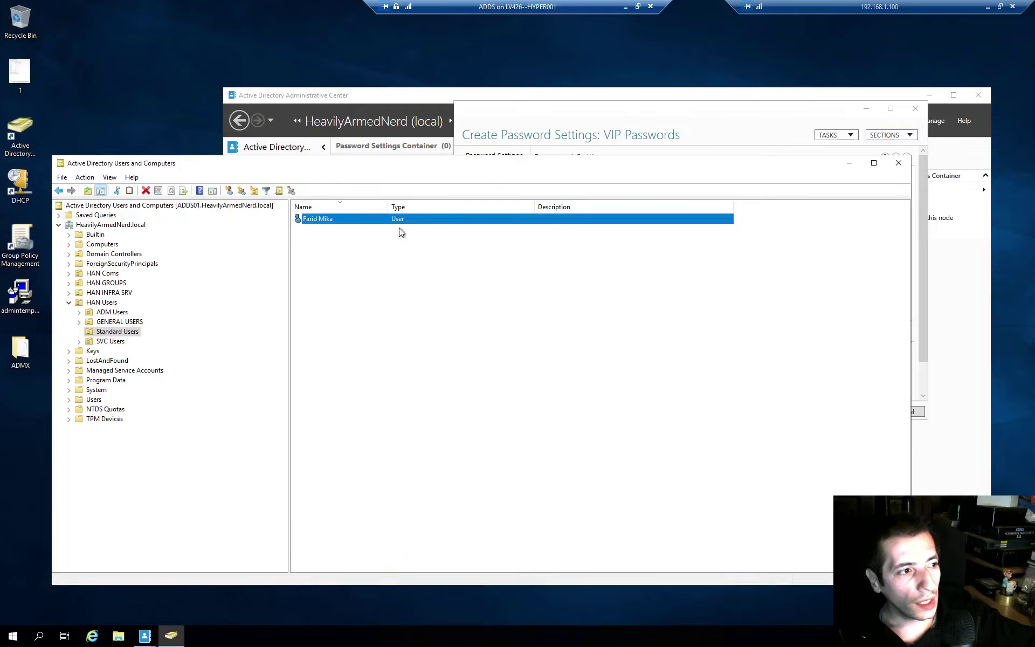
left_click_drag(426, 166, 442, 184)
left_click_drag(448, 239, 449, 259)
left_click_drag(630, 112, 631, 89)
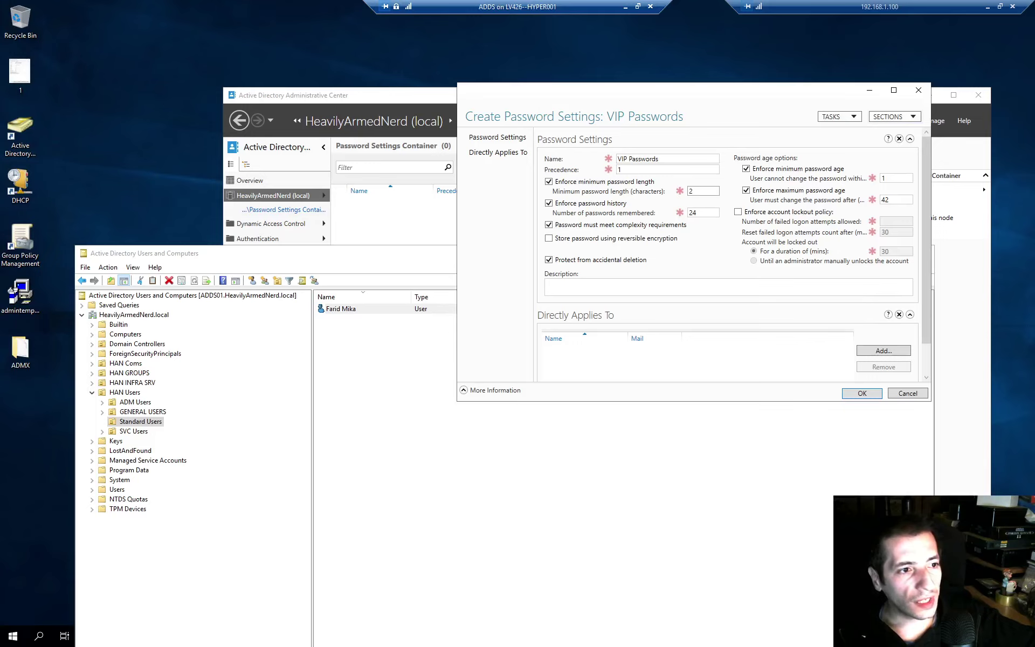
- Set passwords remembered to 1 and turn off the complexity requirement
double_click(693, 213)
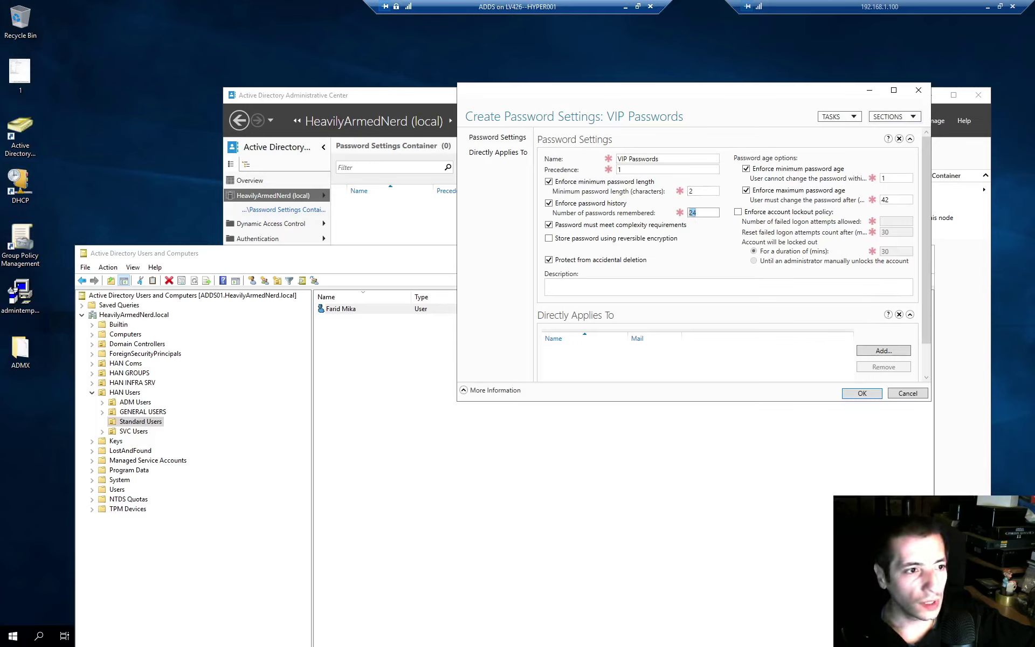
type("12")
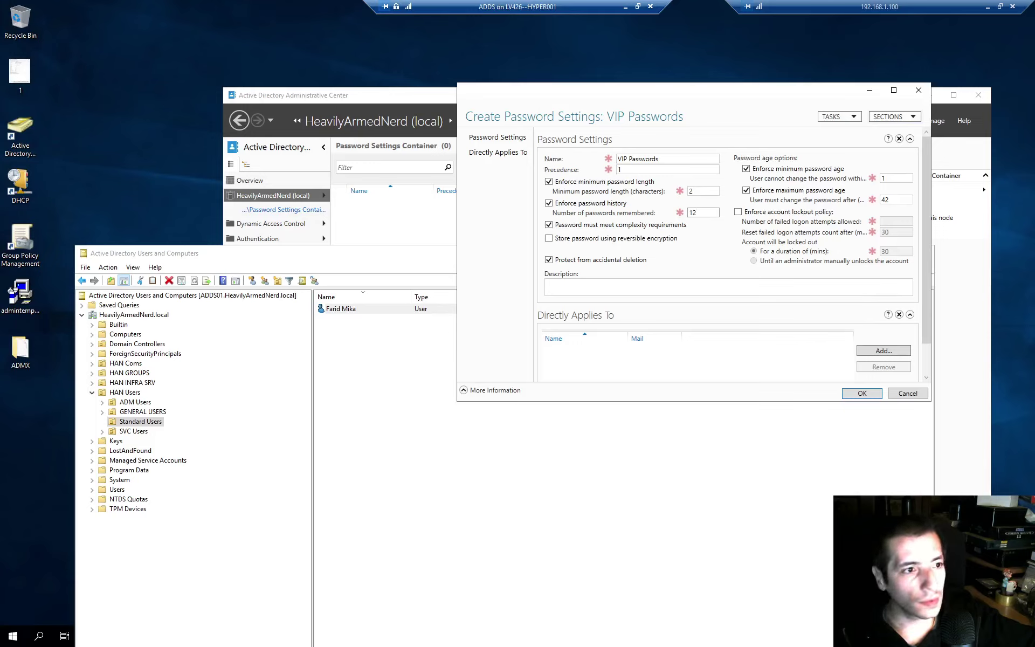
key("BackSpace")
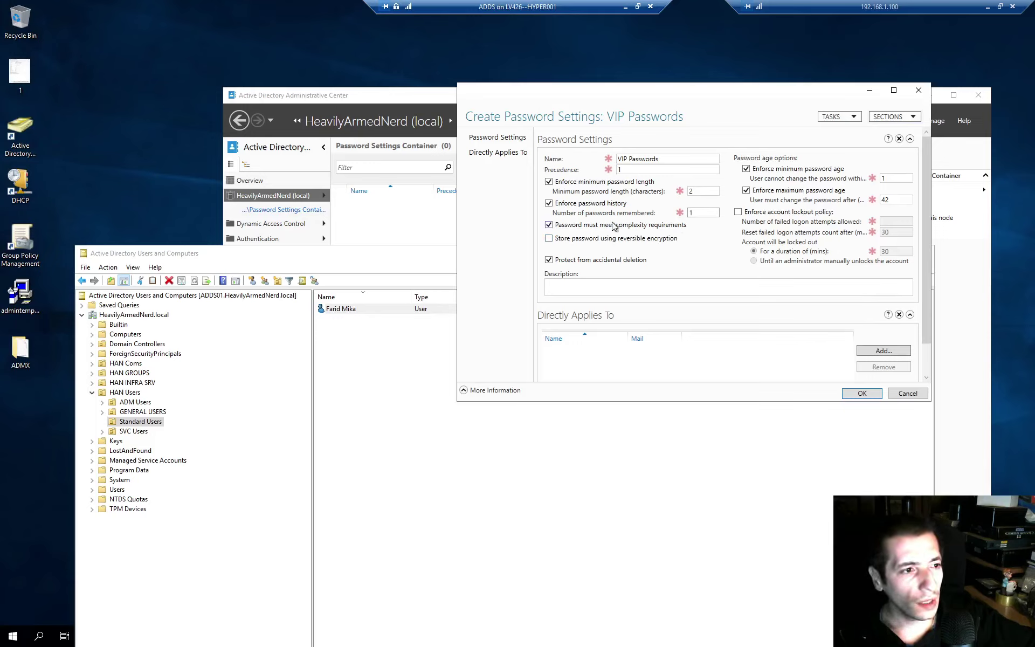
left_click(550, 226)
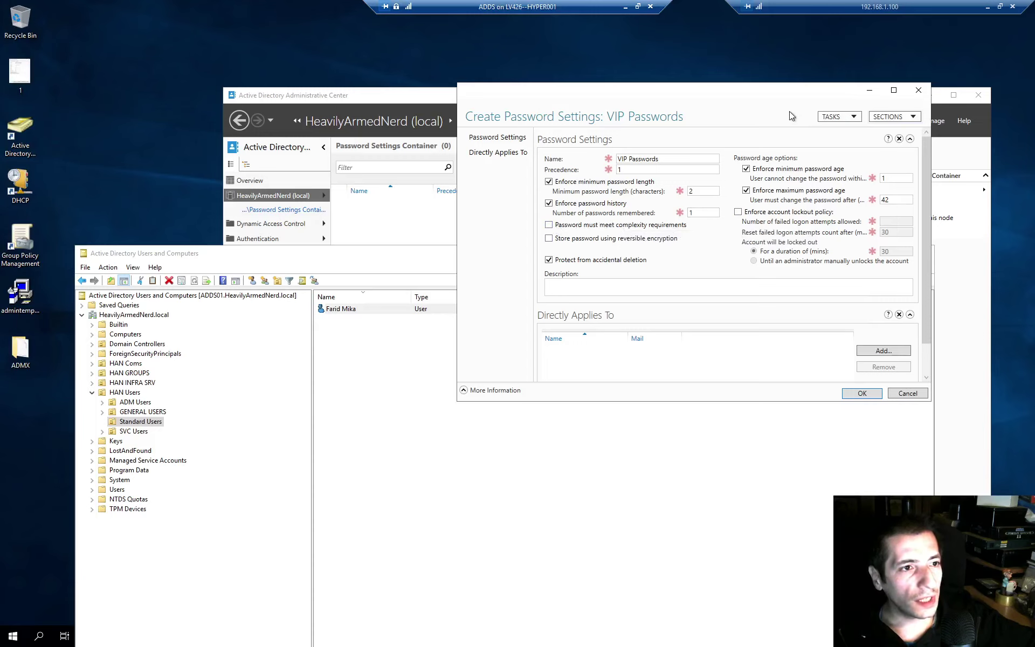
left_click_drag(760, 100, 689, 159)
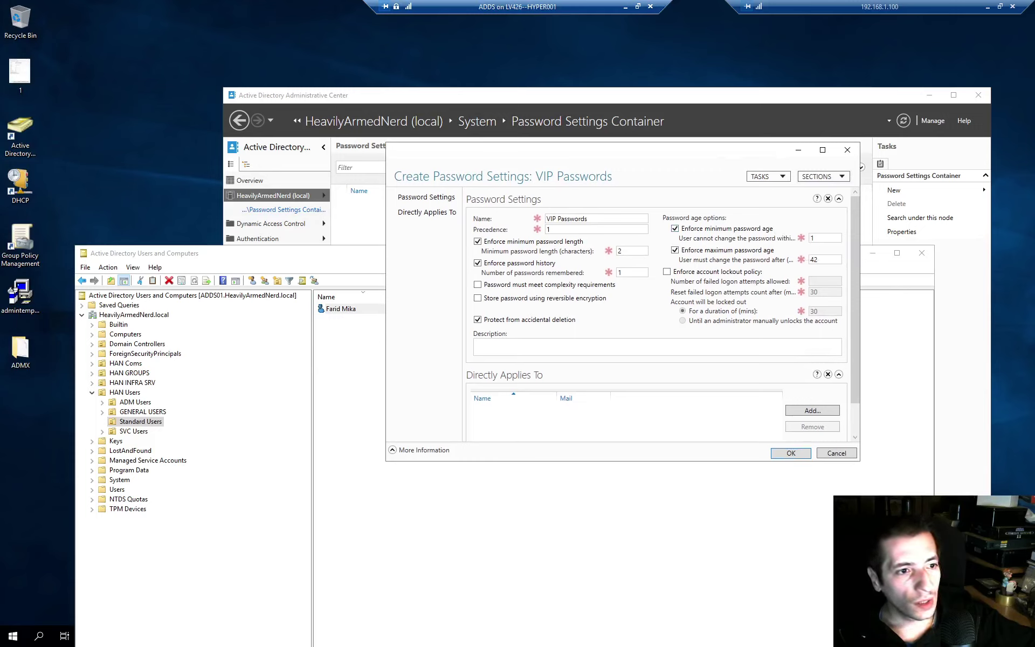
- Change maximum password age from 42 to 90, then stop enforcing maximum password age
left_click(814, 237)
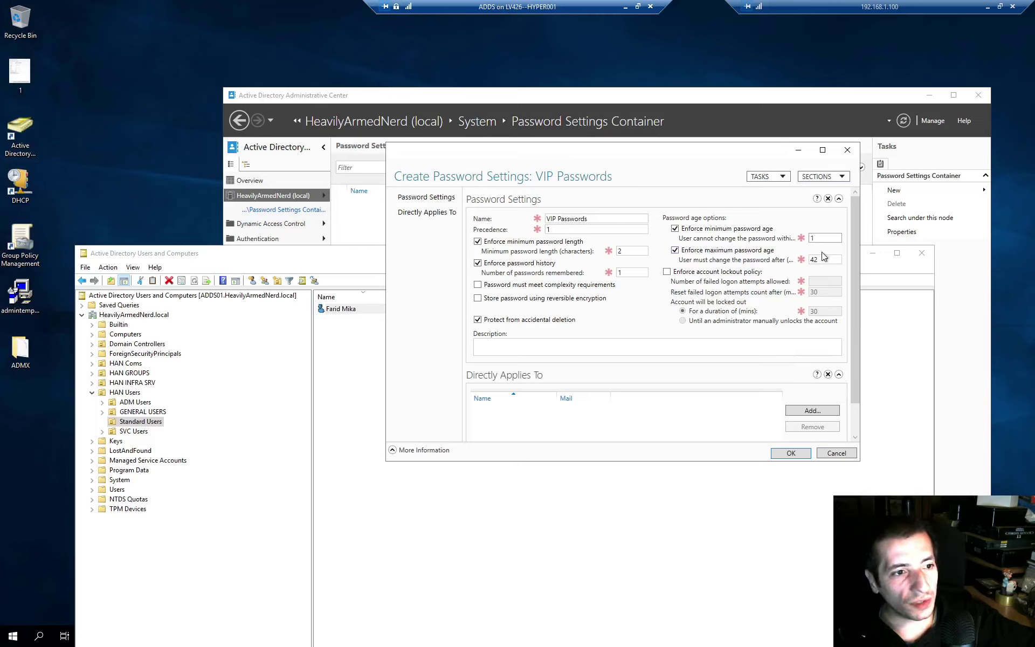
left_click_drag(825, 260, 794, 265)
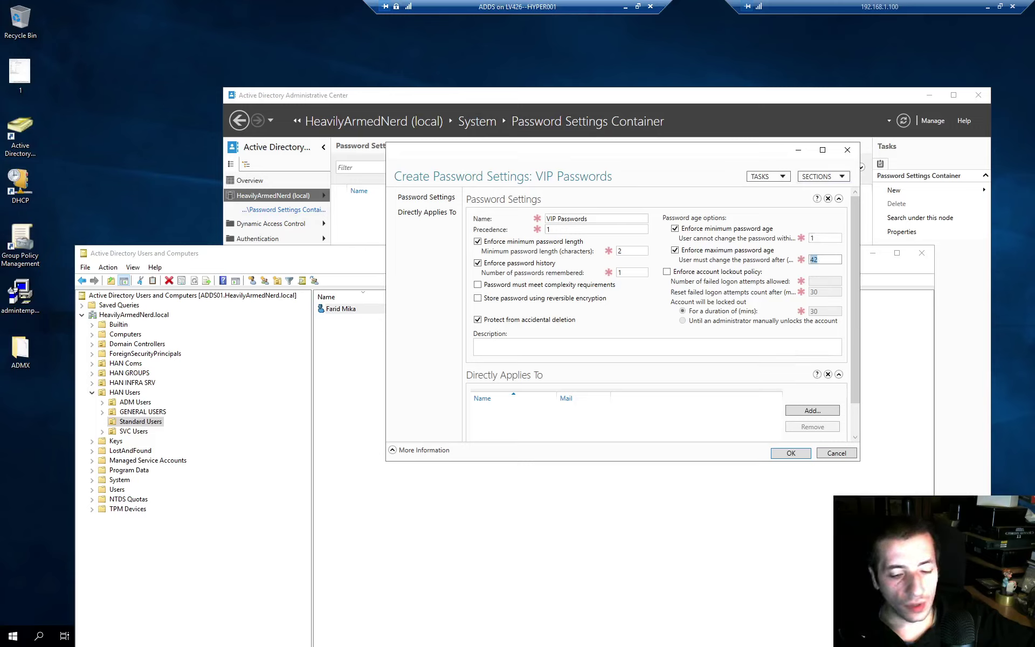
type("90")
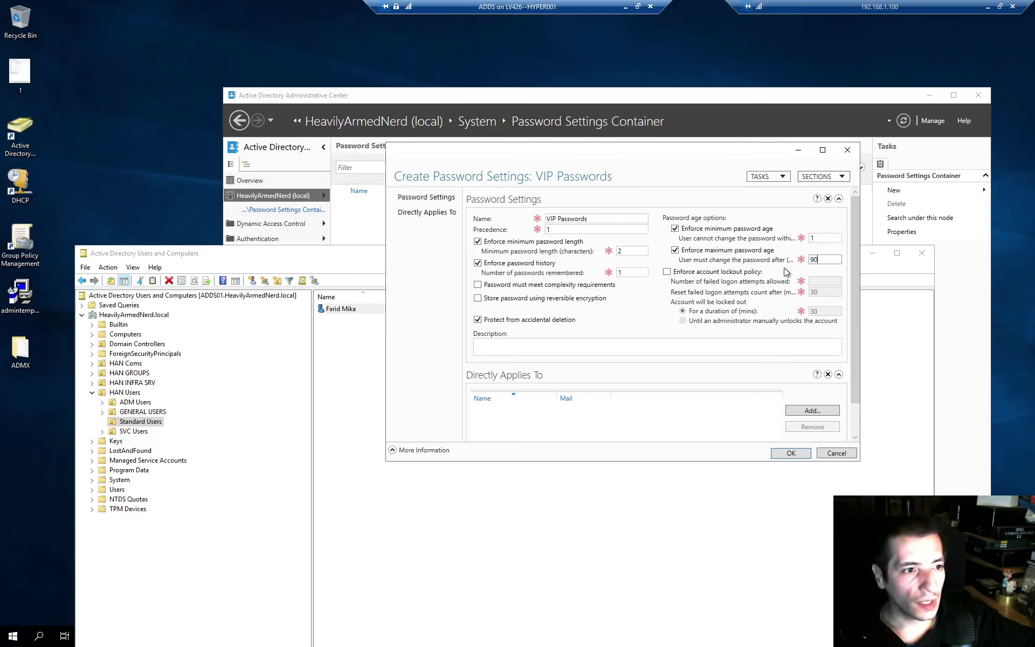
left_click(677, 251)
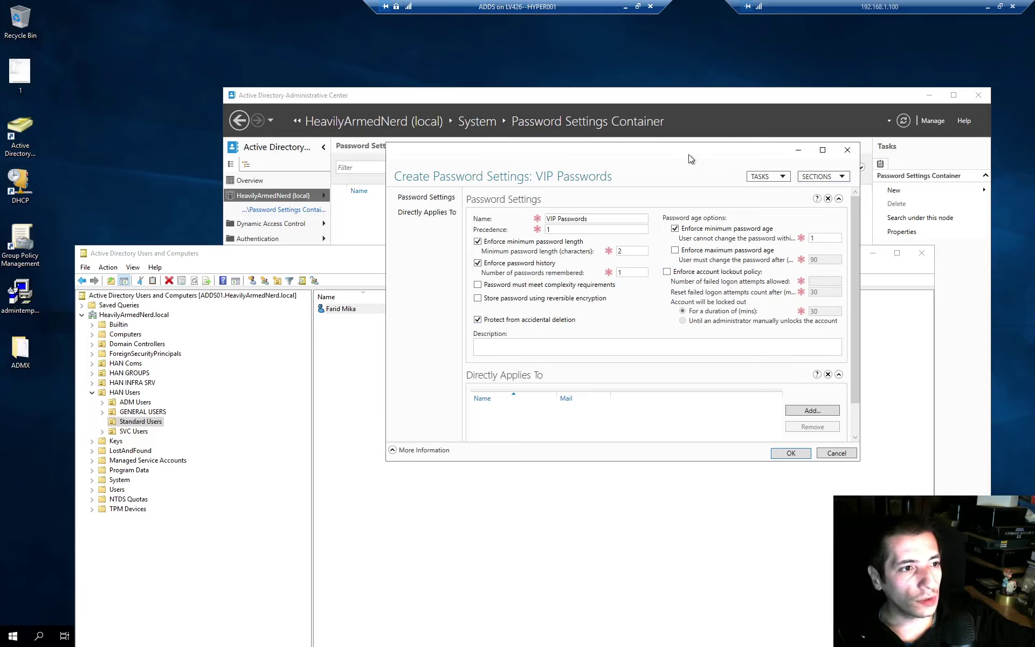
left_click_drag(688, 154, 694, 131)
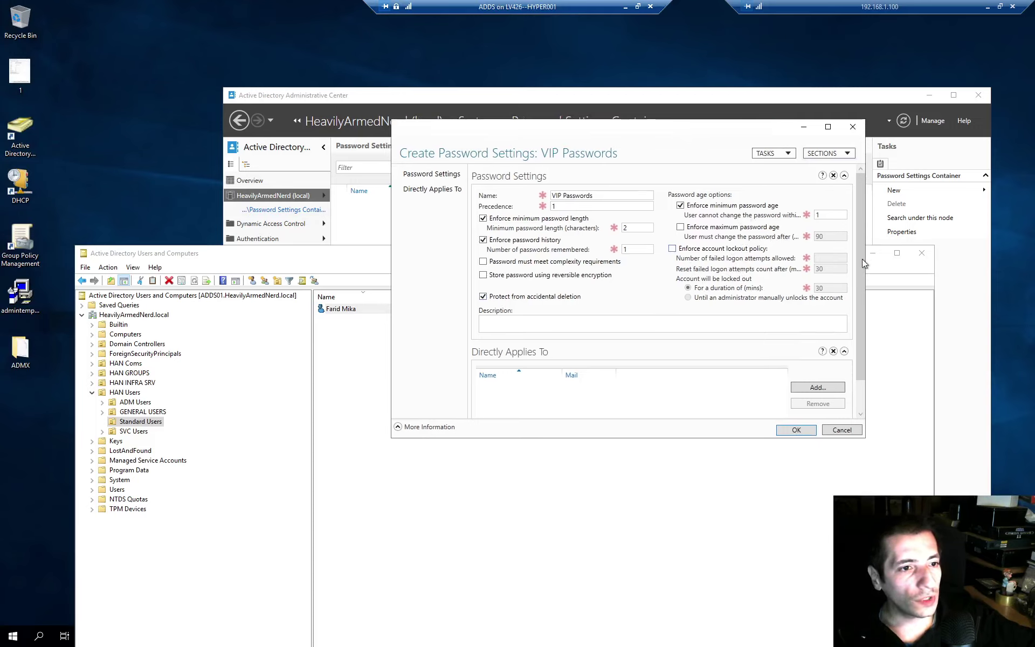
left_click_drag(862, 289, 970, 559)
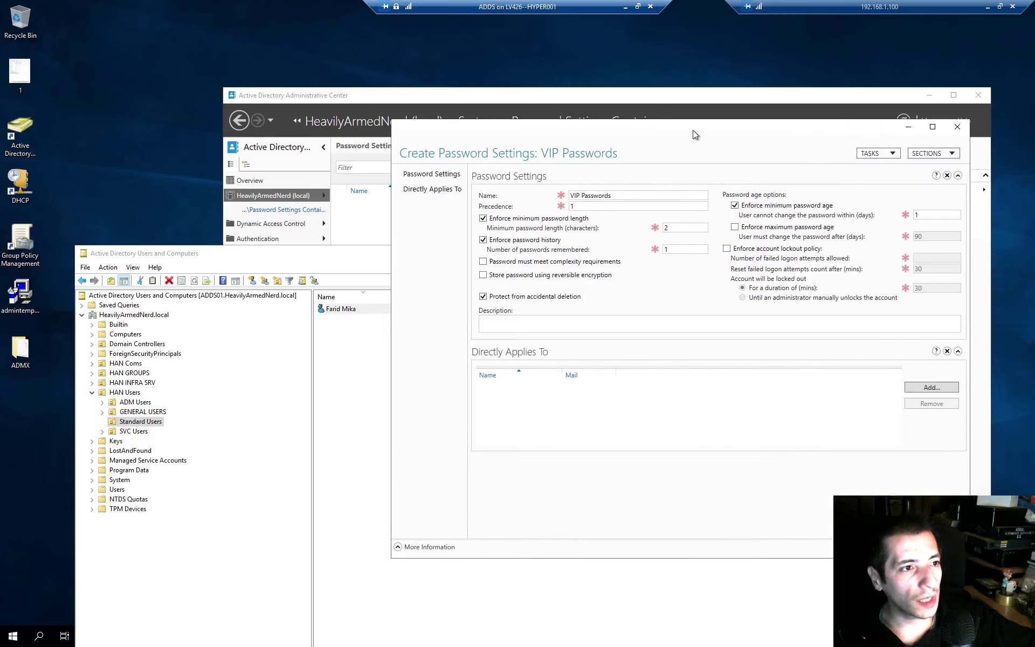
left_click_drag(693, 131, 630, 128)
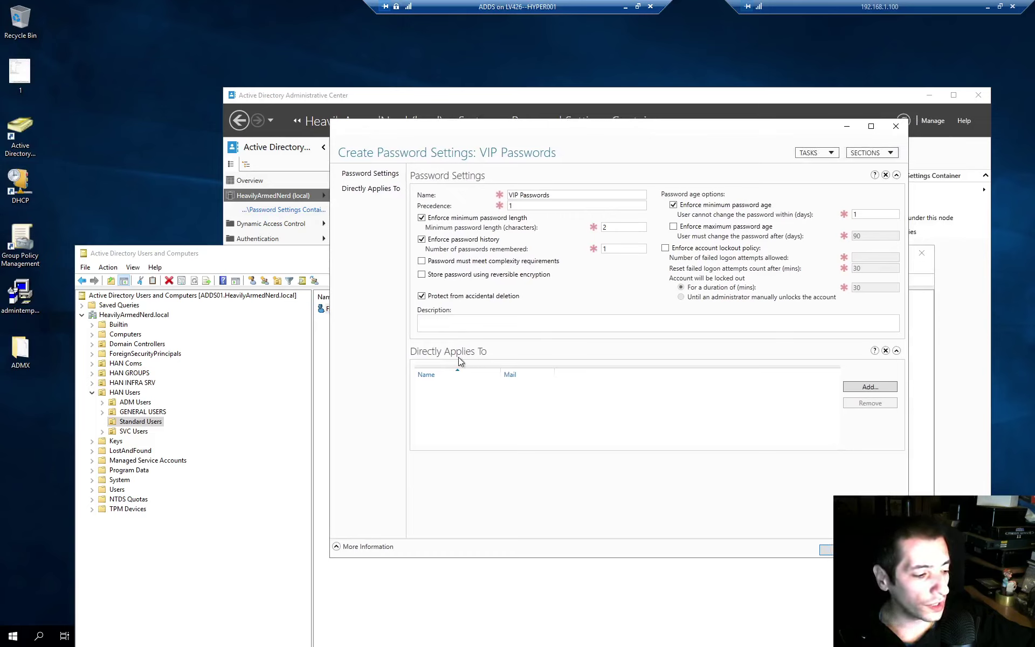
left_click(548, 190)
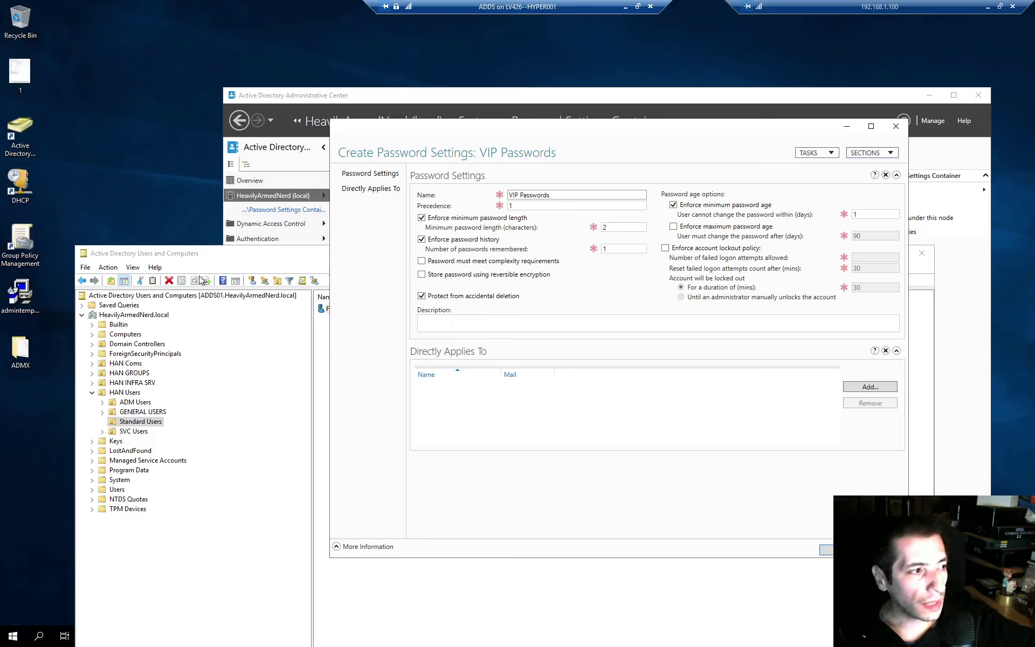
right_click(156, 189)
key("Escape")
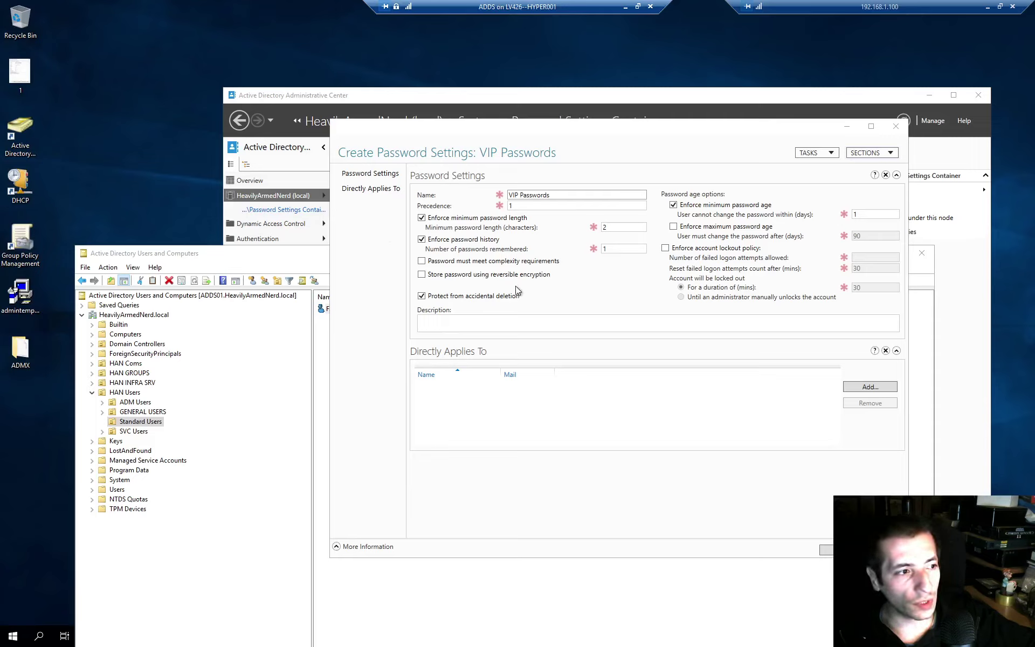
left_click(502, 393)
left_click(549, 195)
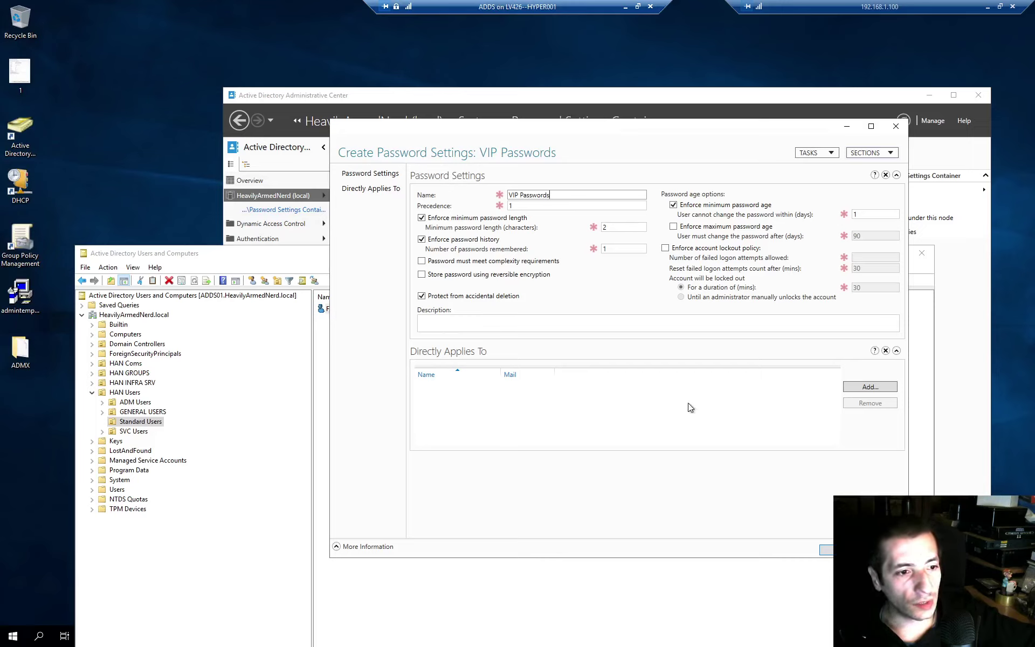
- Add the user account to the policy, picking the correct match after Check Names
left_click(863, 388)
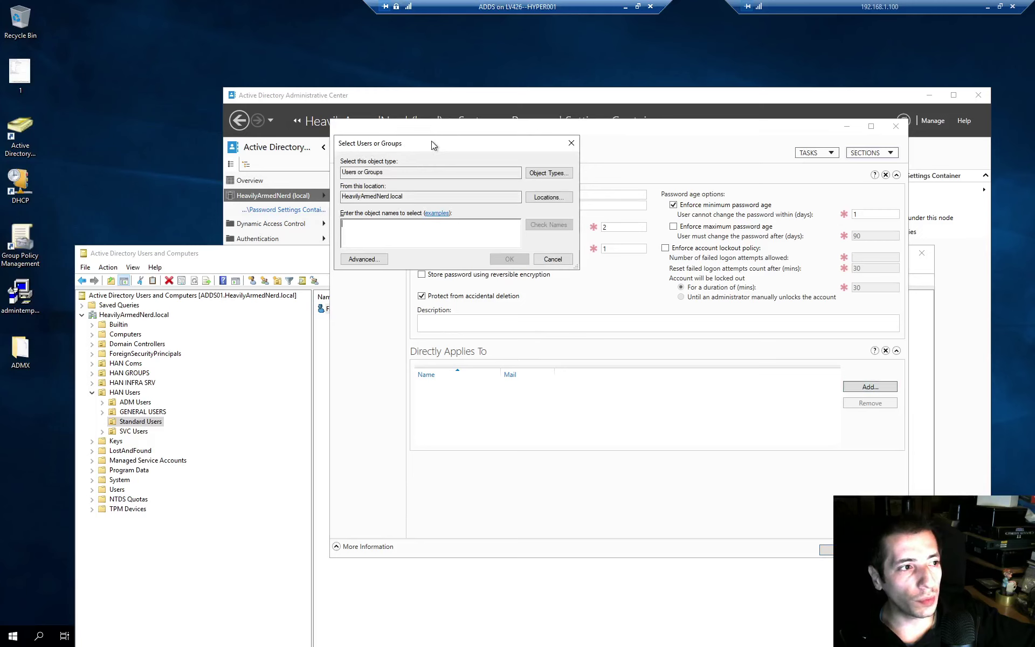
left_click_drag(431, 141, 638, 299)
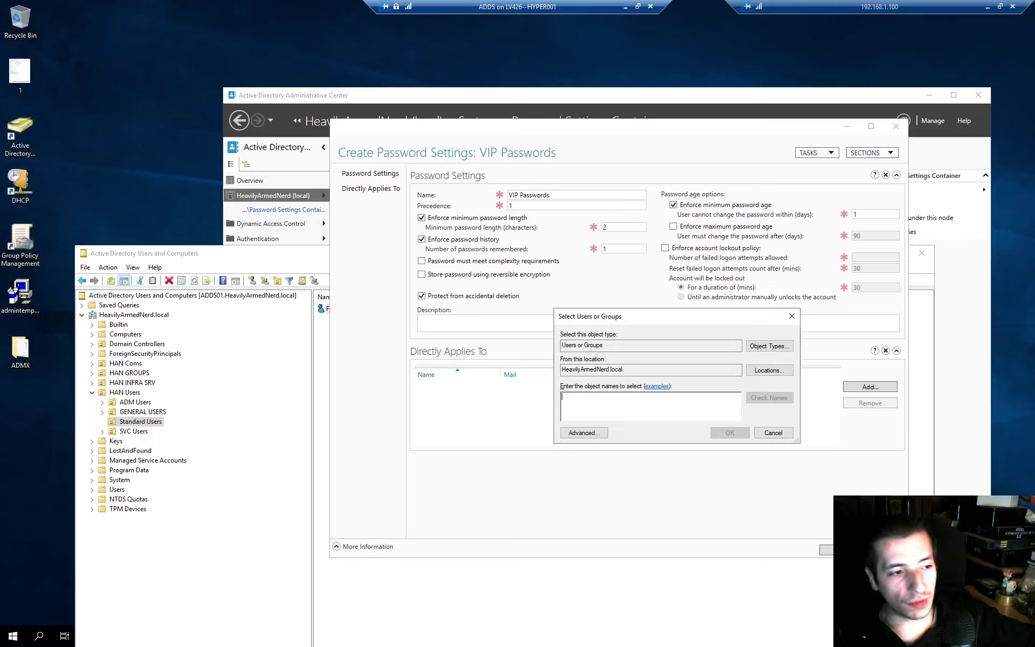
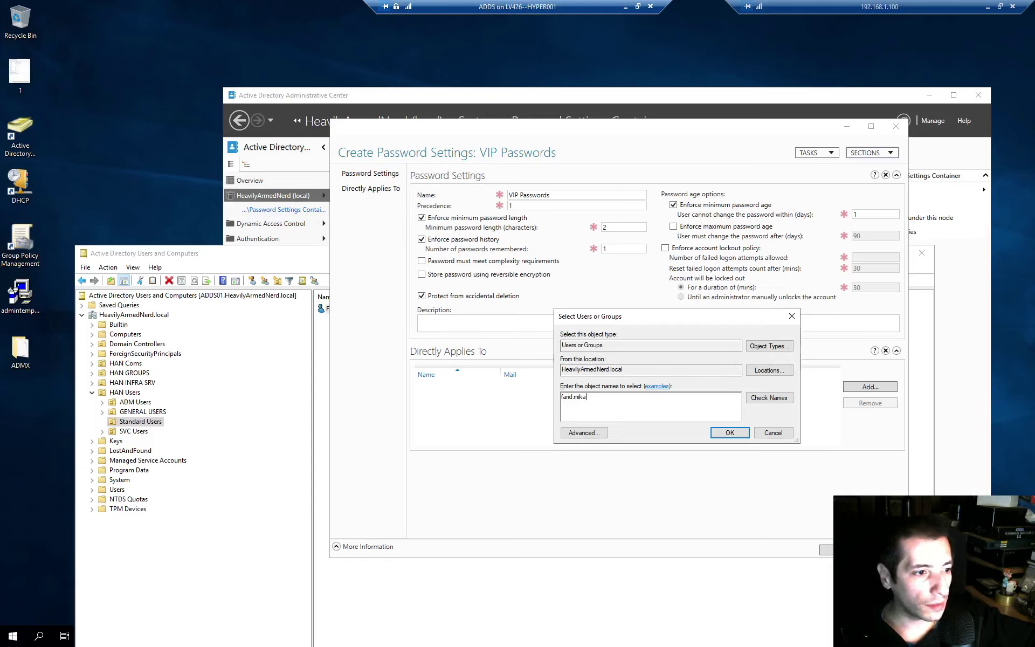
left_click(776, 399)
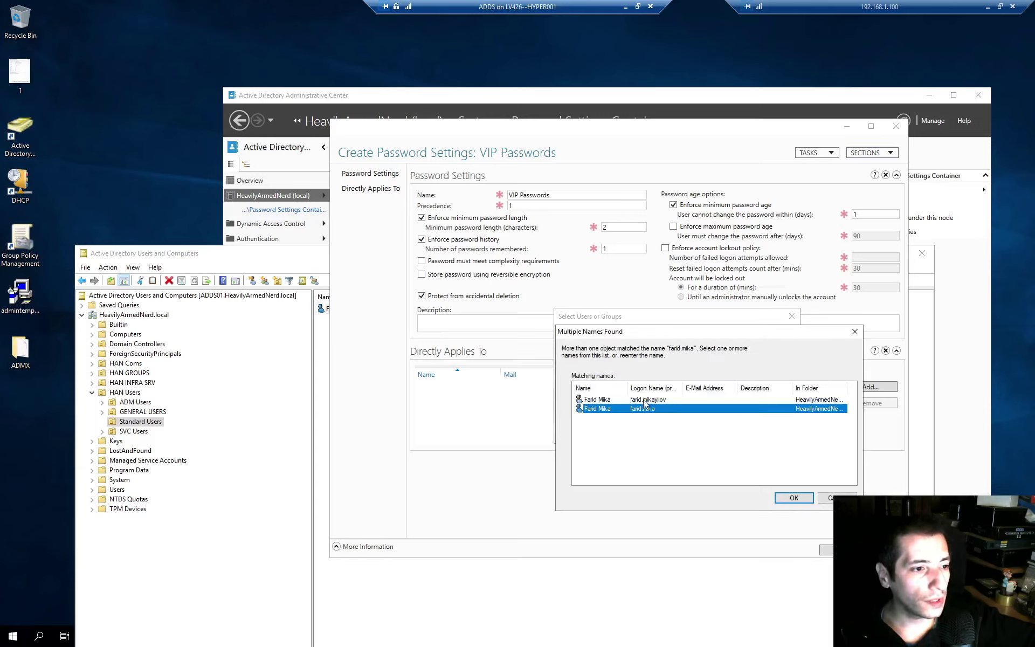
double_click(628, 387)
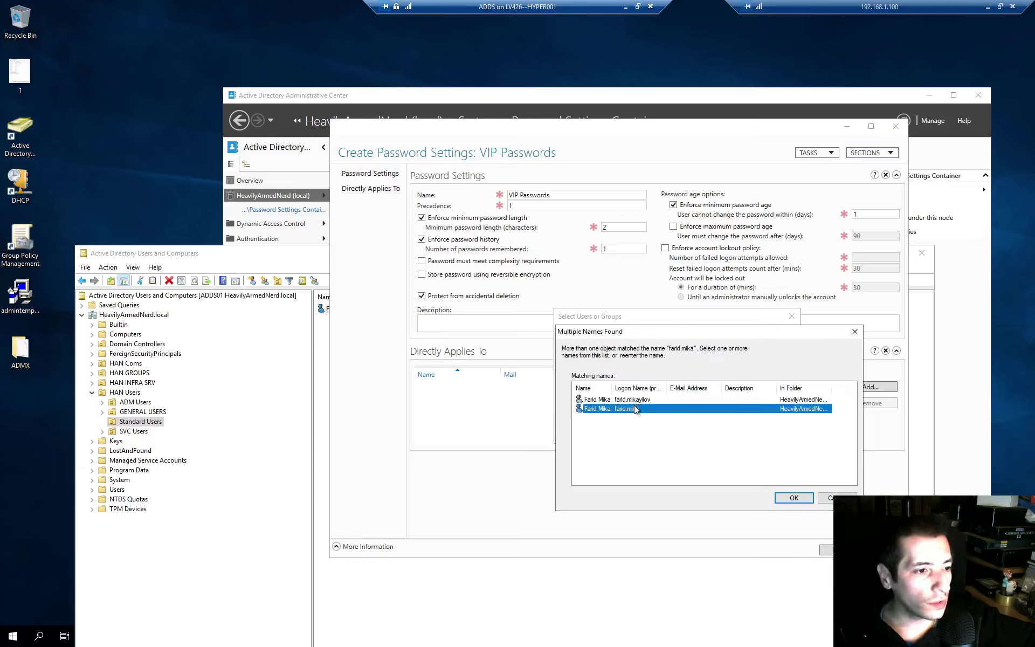
left_click(793, 498)
left_click(723, 435)
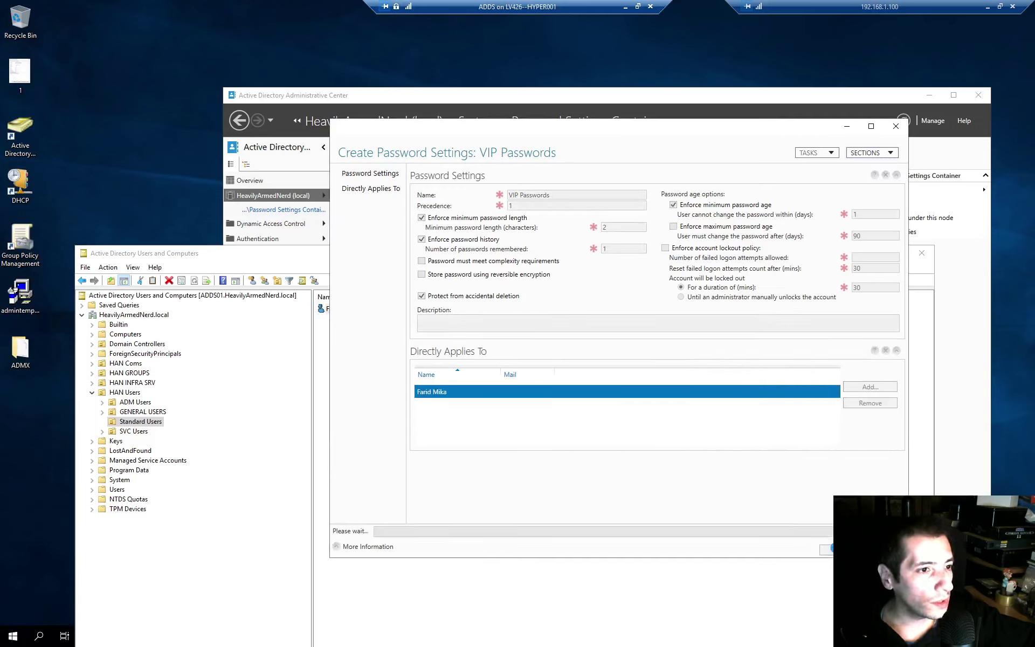
- Save VIP Passwords, close Users and Computers, and widen the Type column
left_click(827, 550)
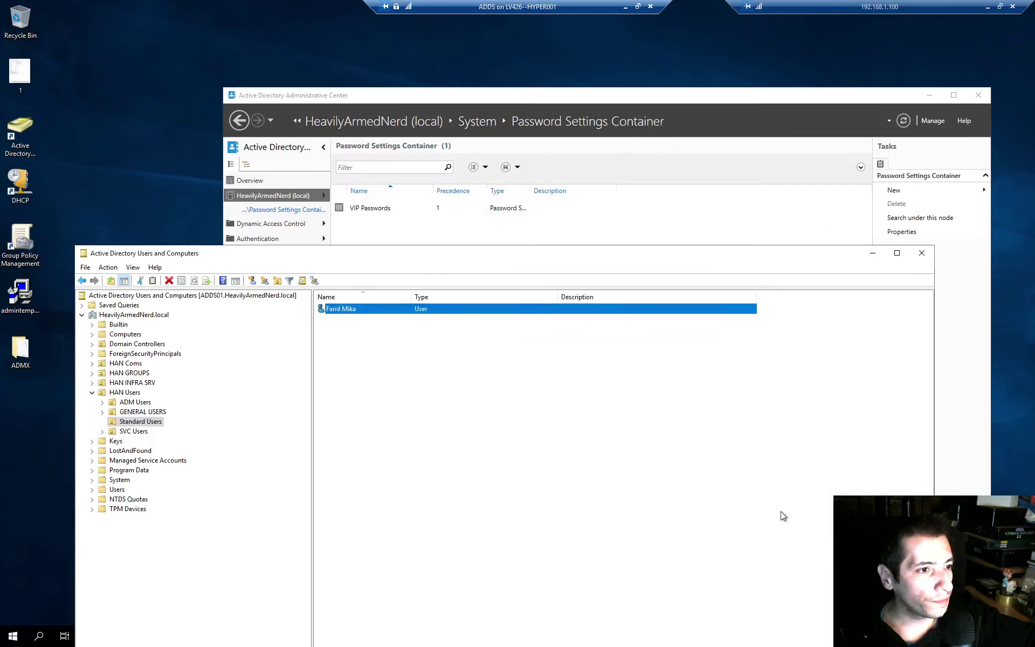
left_click(922, 252)
left_click(404, 210)
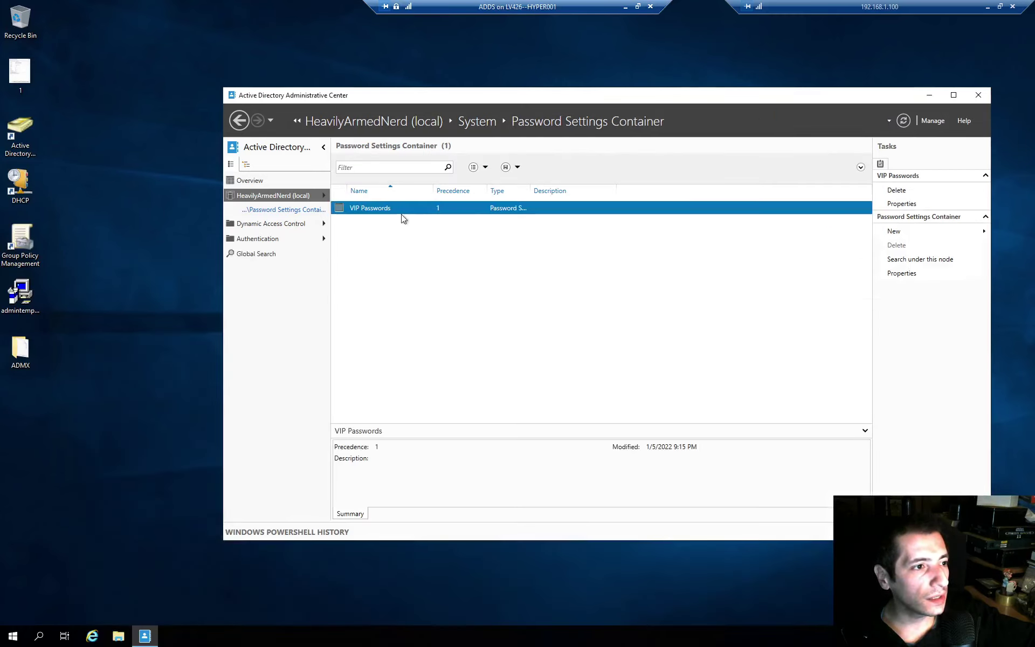
left_click(533, 191)
left_click_drag(530, 190, 618, 191)
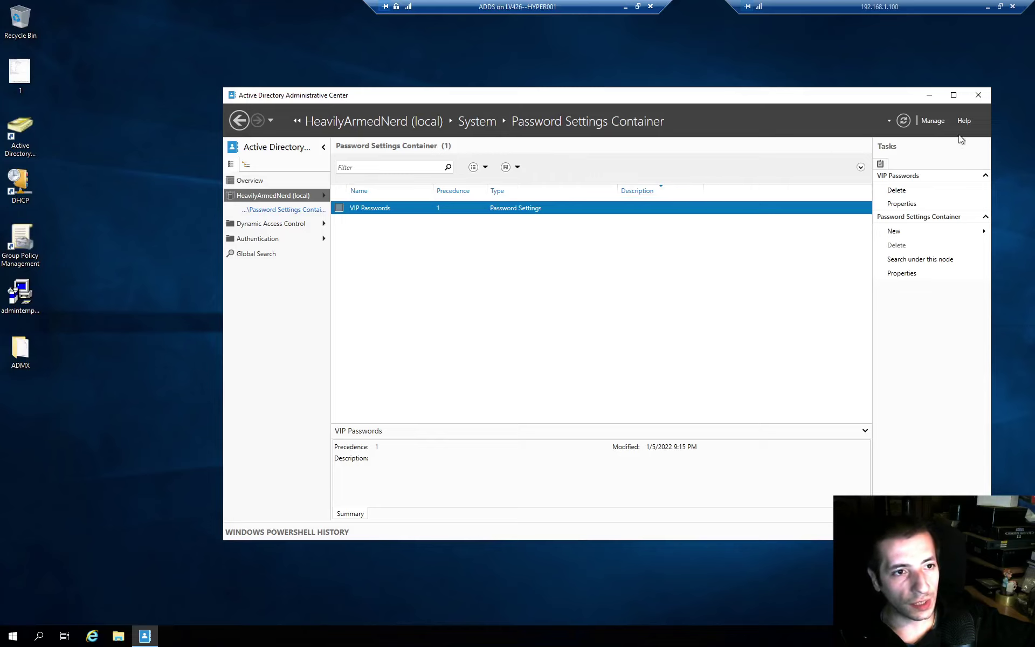
- Close the Administrative Center, refresh the desktop, and relaunch Active Directory Users and Computers from Run
key("alt+F4")
right_click(494, 224)
left_click(523, 255)
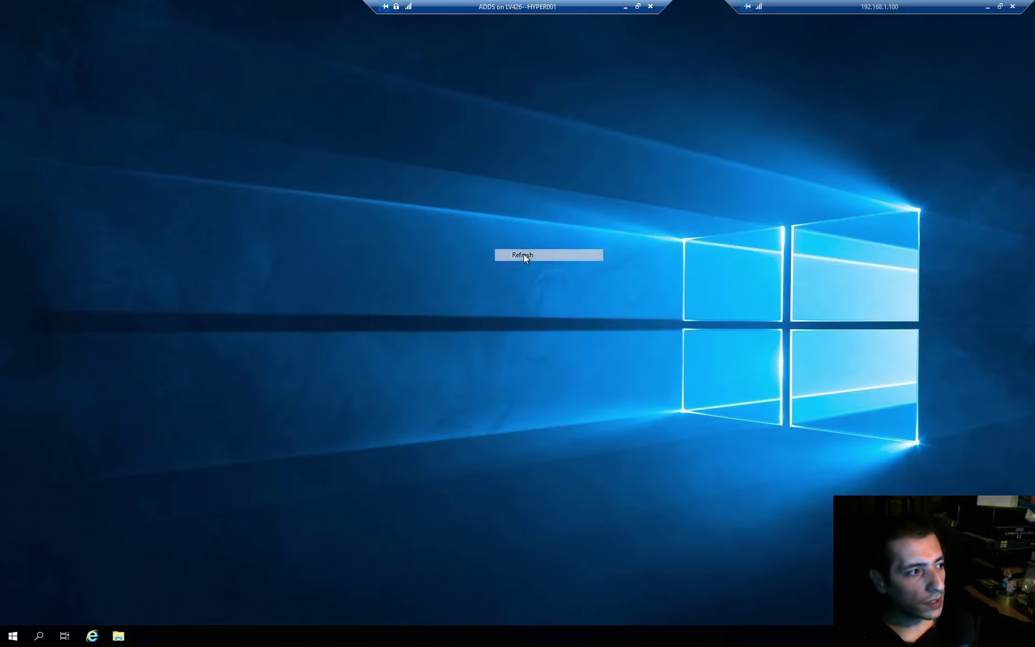
key("super+r")
type("gpmc.msc")
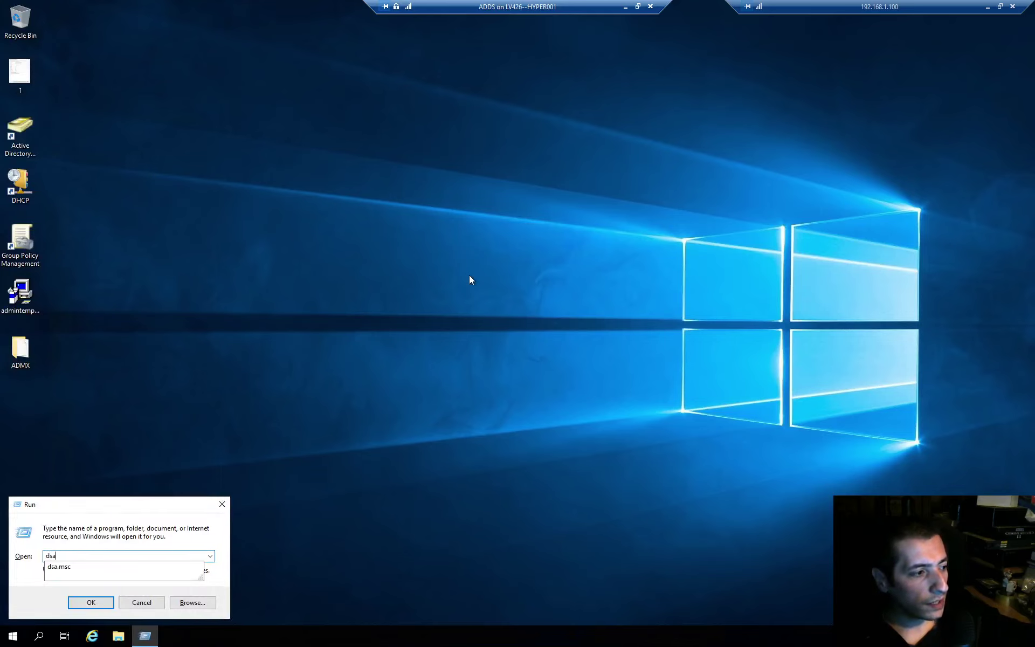
key("Return")
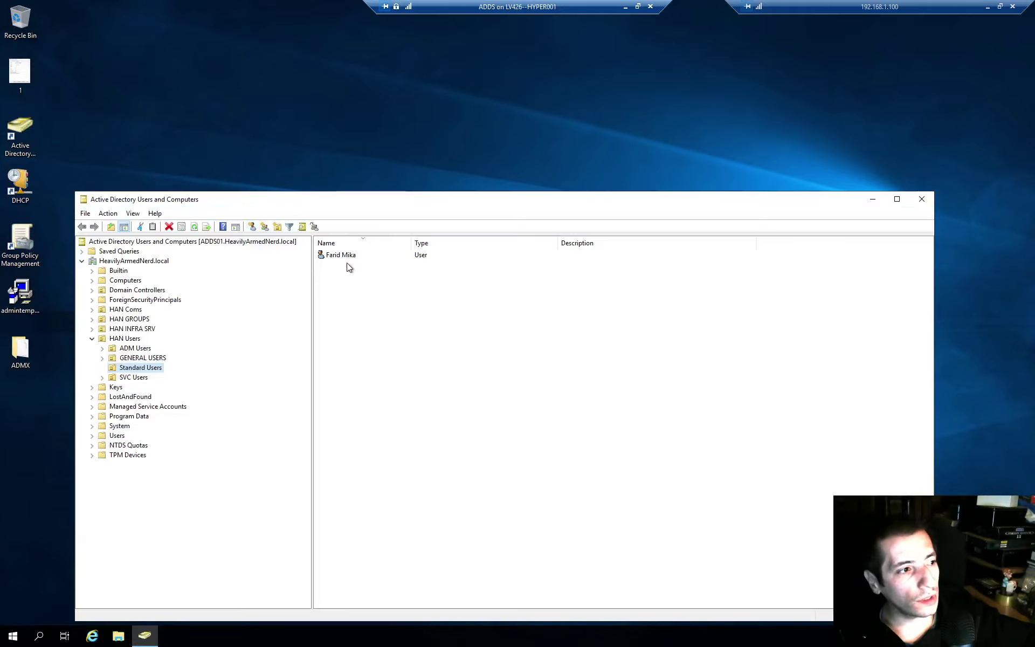
- Reposition the window, narrow the Name column, and select the single Standard Users account
left_click_drag(405, 206, 446, 151)
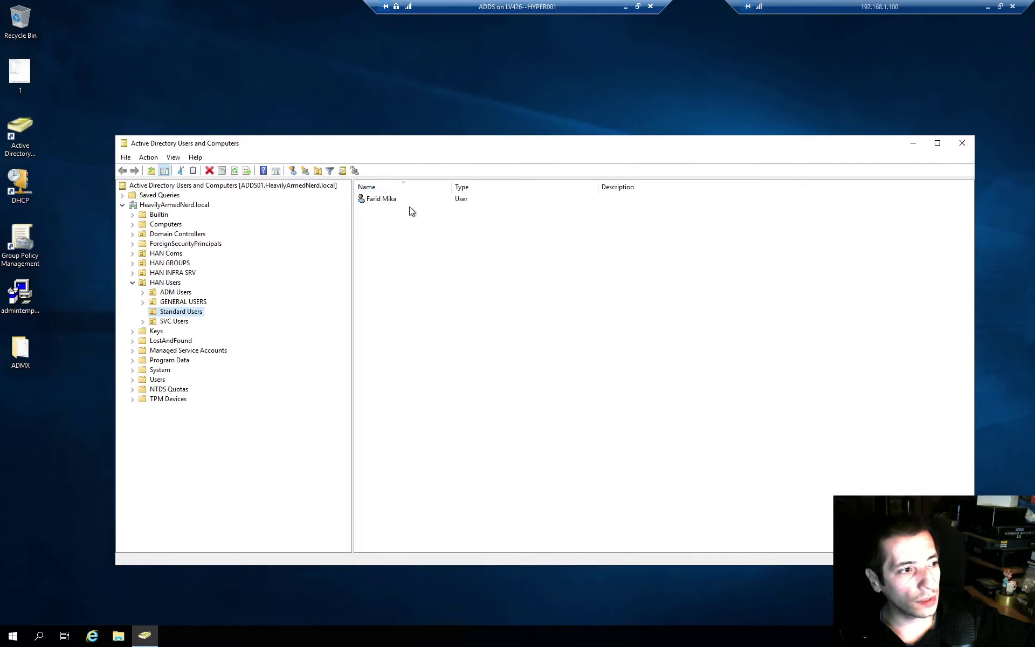
left_click(378, 199)
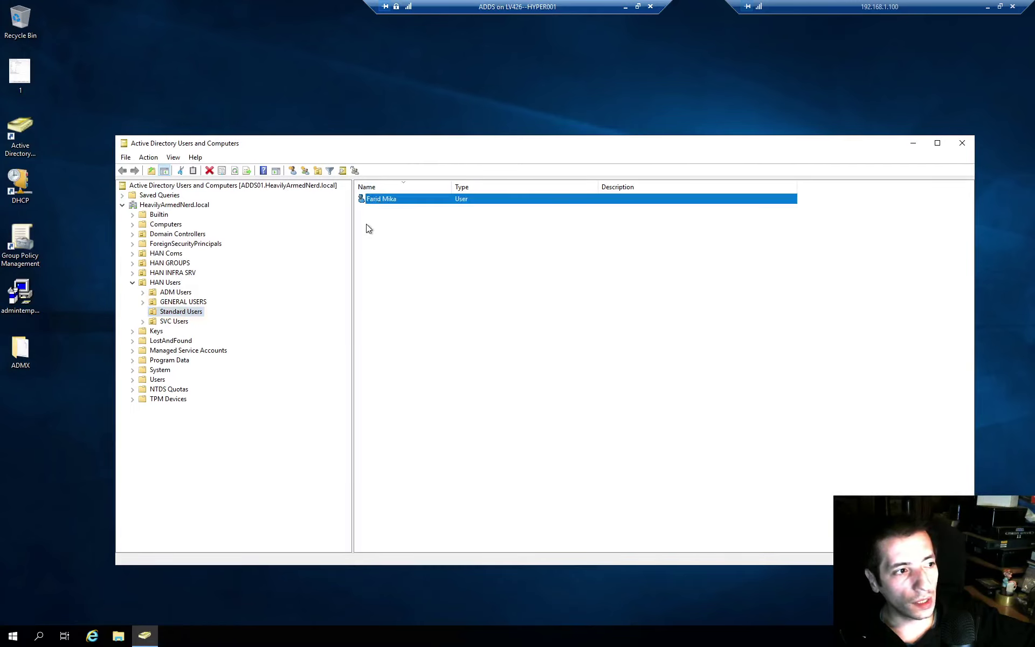
left_click_drag(381, 199, 184, 302)
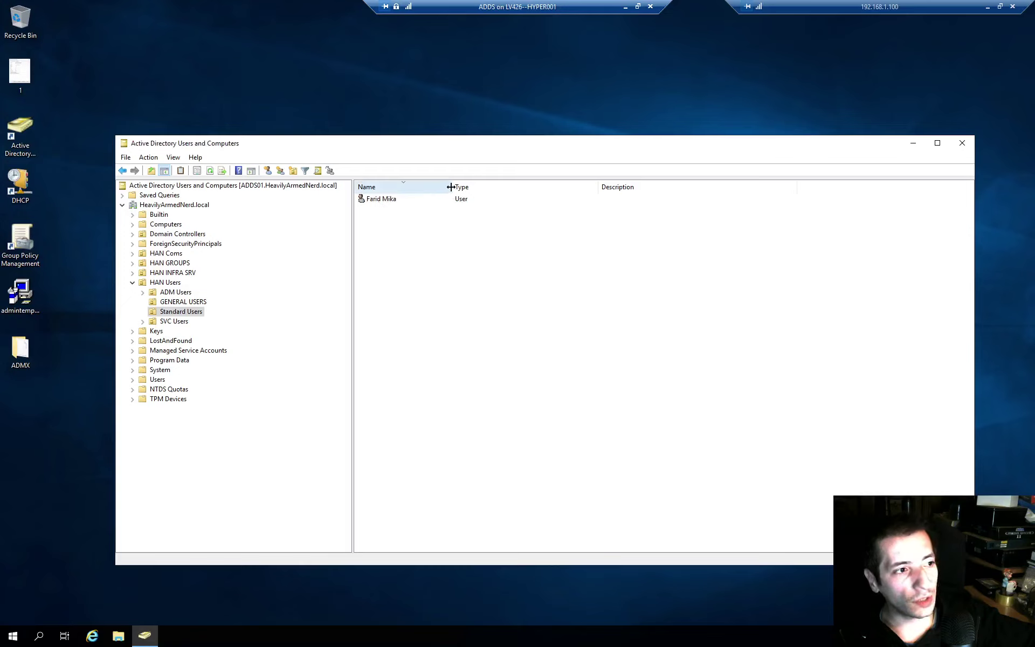
left_click_drag(451, 187, 434, 187)
left_click(380, 201)
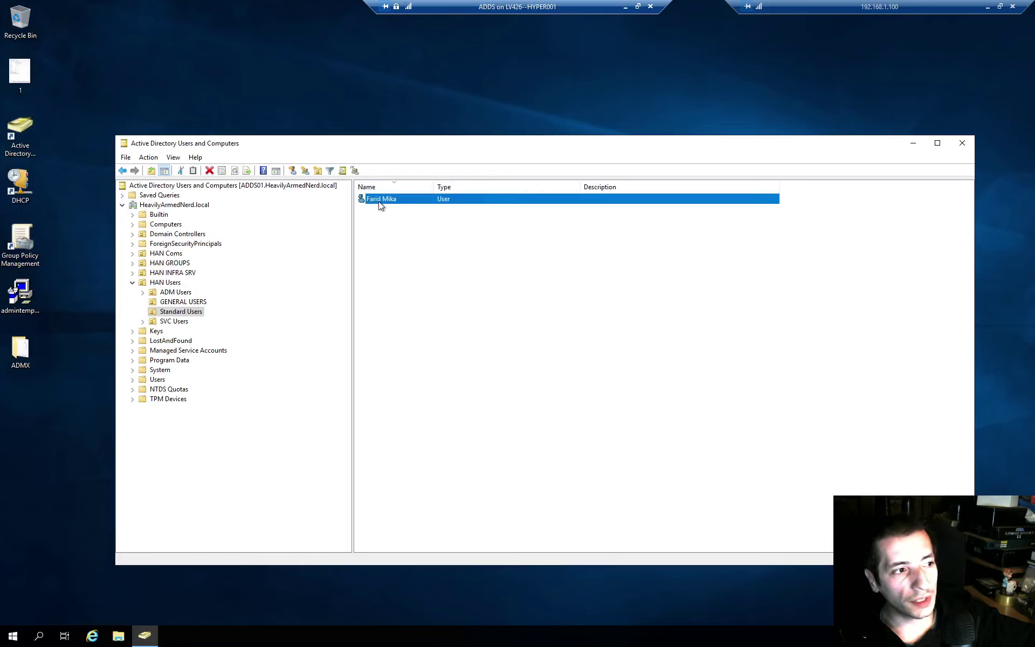
- Reset the user's password to a two-character password, entered and confirmed
right_click(379, 201)
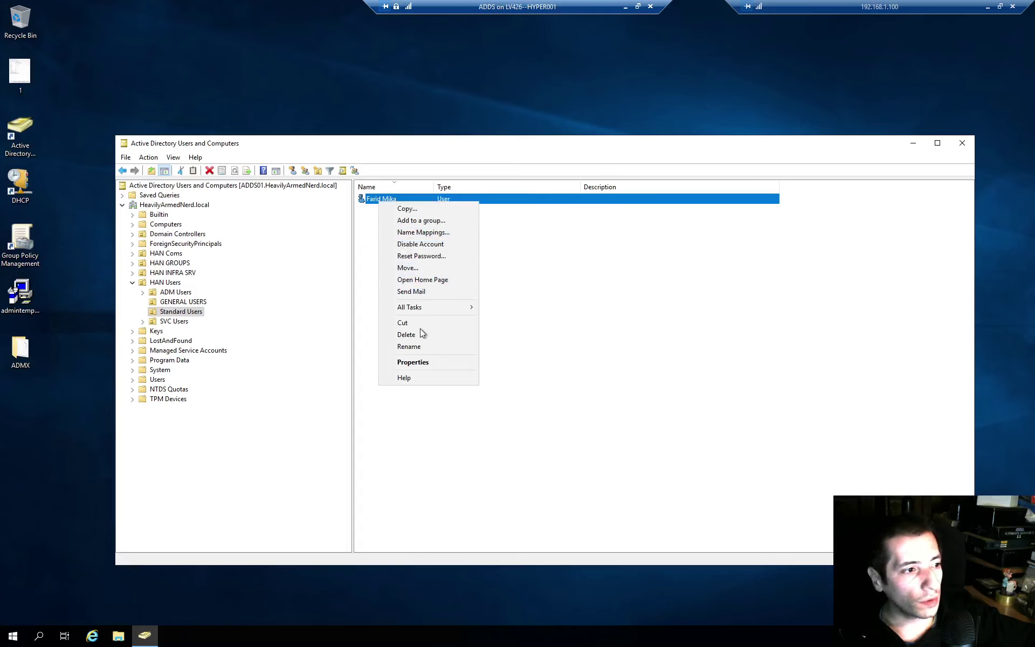
left_click(467, 256)
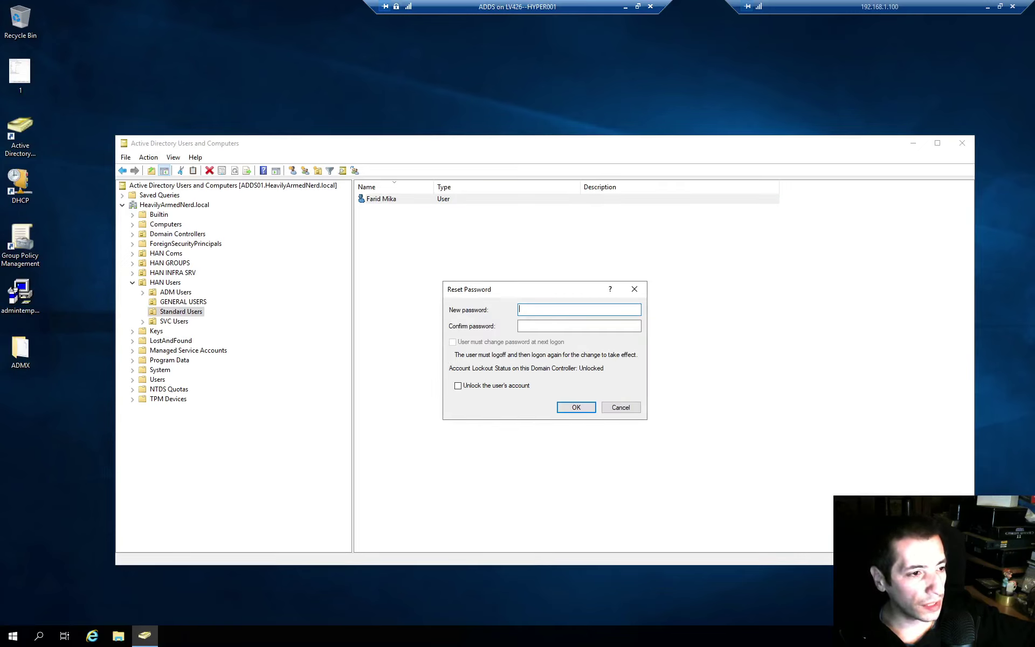
type("••")
key("Tab")
type("••")
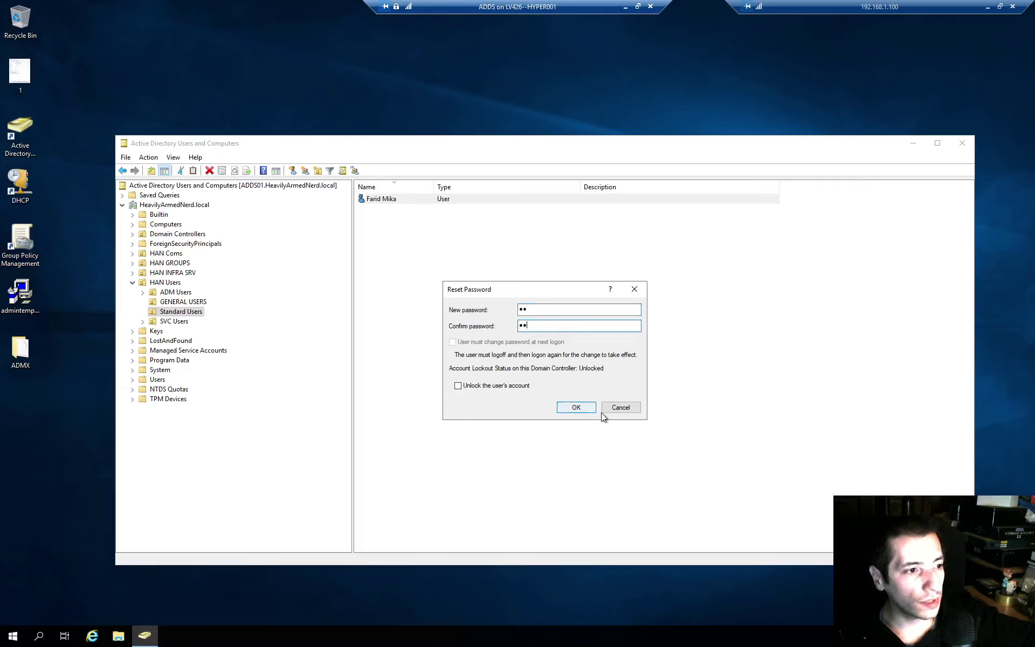
left_click(576, 407)
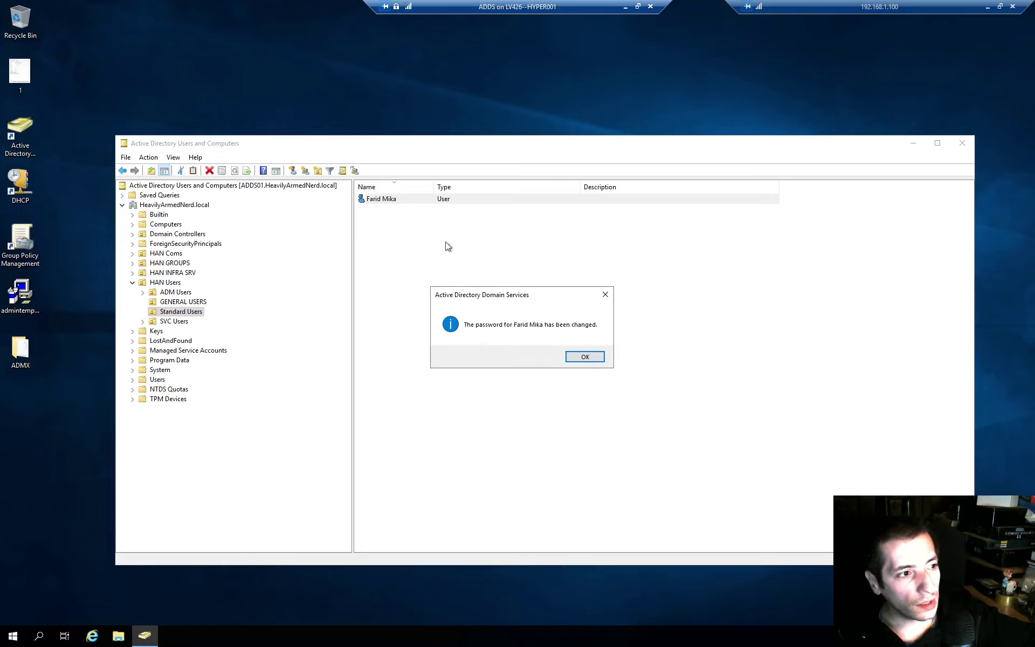
- Acknowledge the message confirming the password was changed
left_click_drag(496, 295, 494, 249)
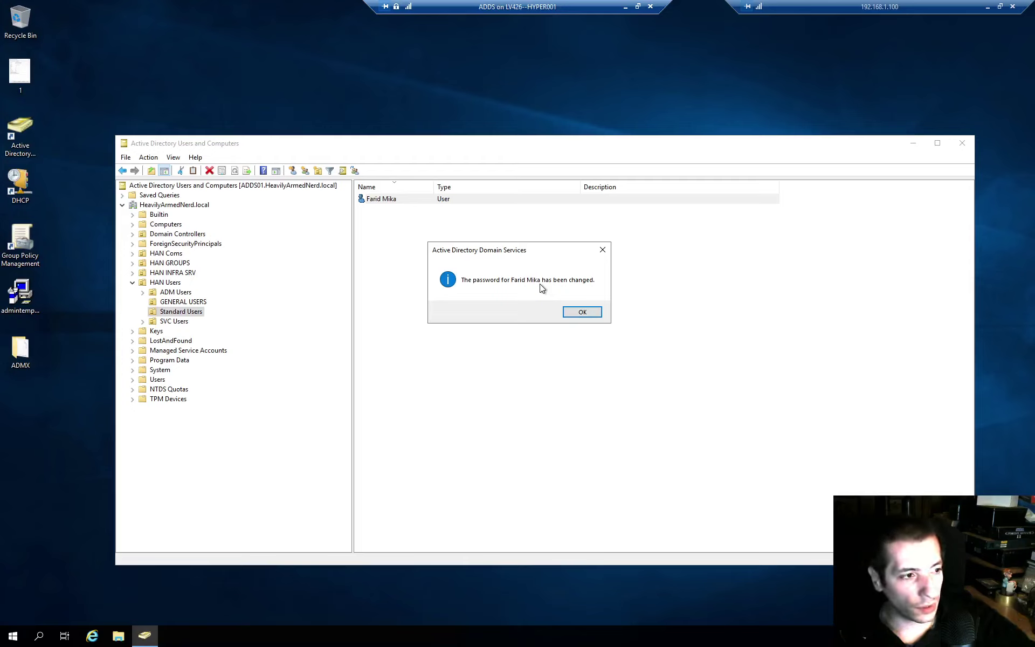
left_click_drag(541, 254, 631, 267)
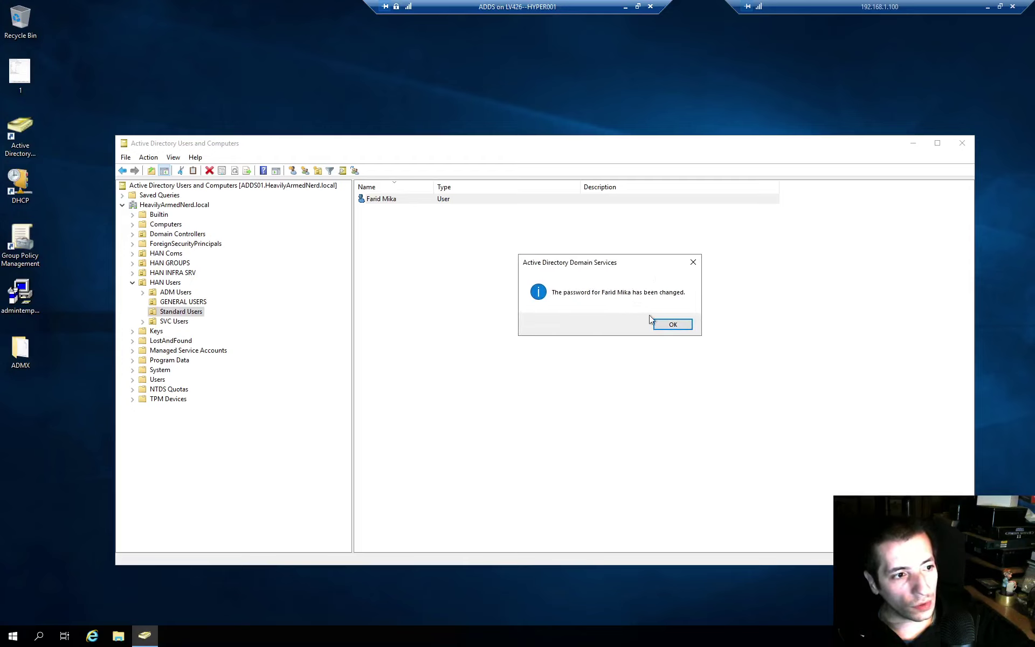
left_click(673, 327)
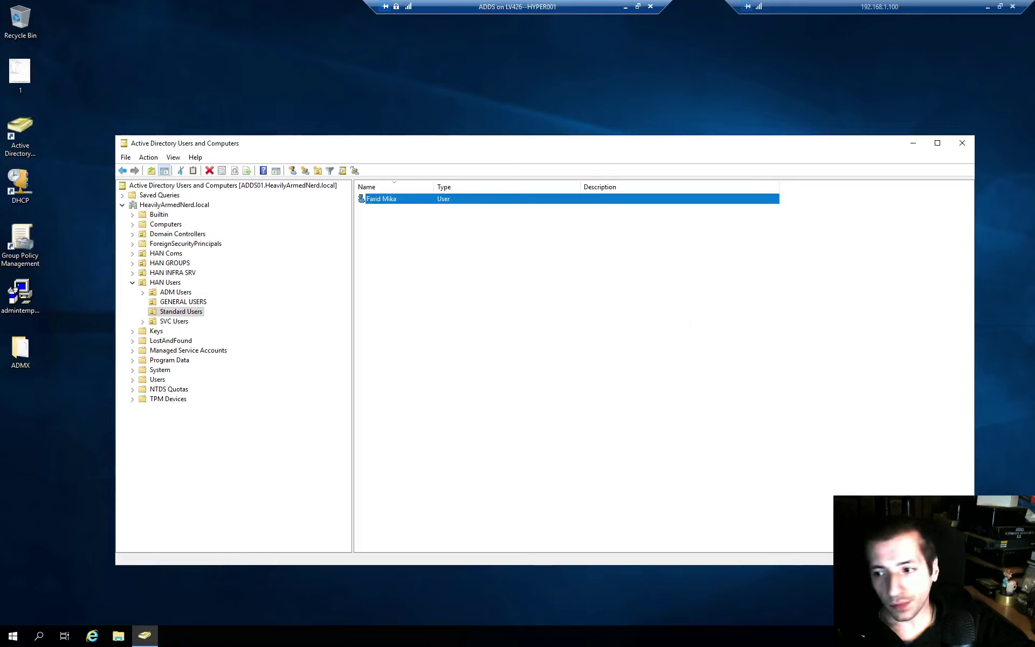